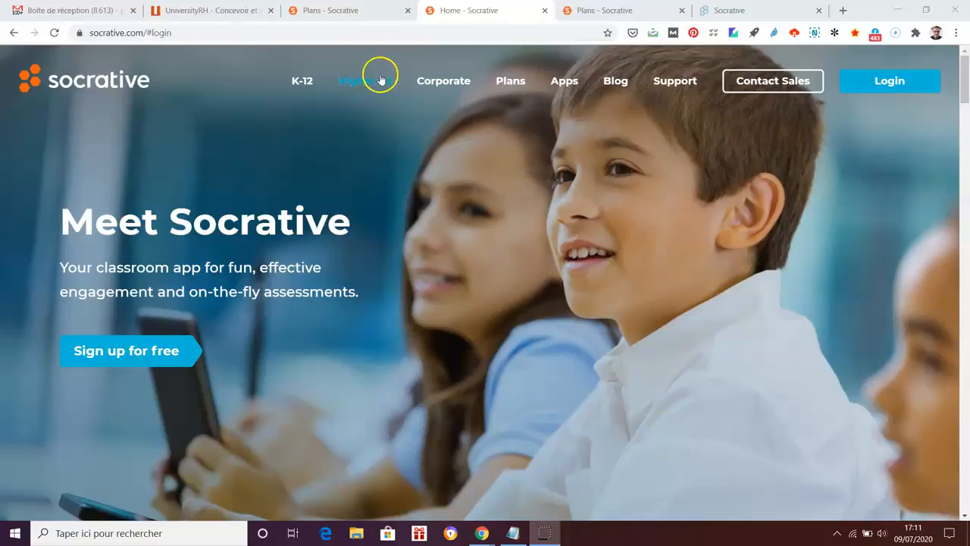
# Open the Plans page and review the FREE, PRO K–12 ($59.99/year) and Higher Ed & Corporate ($99.99/year) plans
pyautogui.click(514, 85)
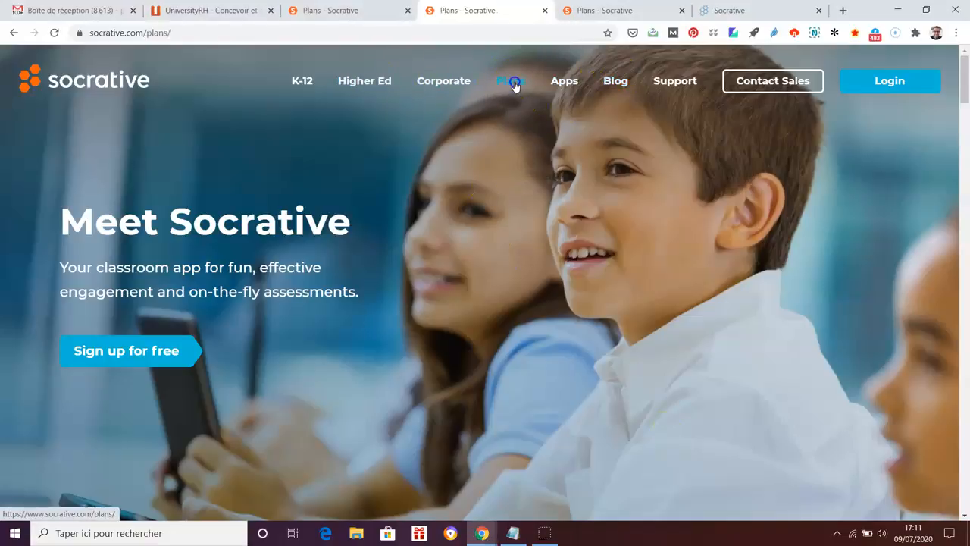
pyautogui.scroll(-3, 818, 400)
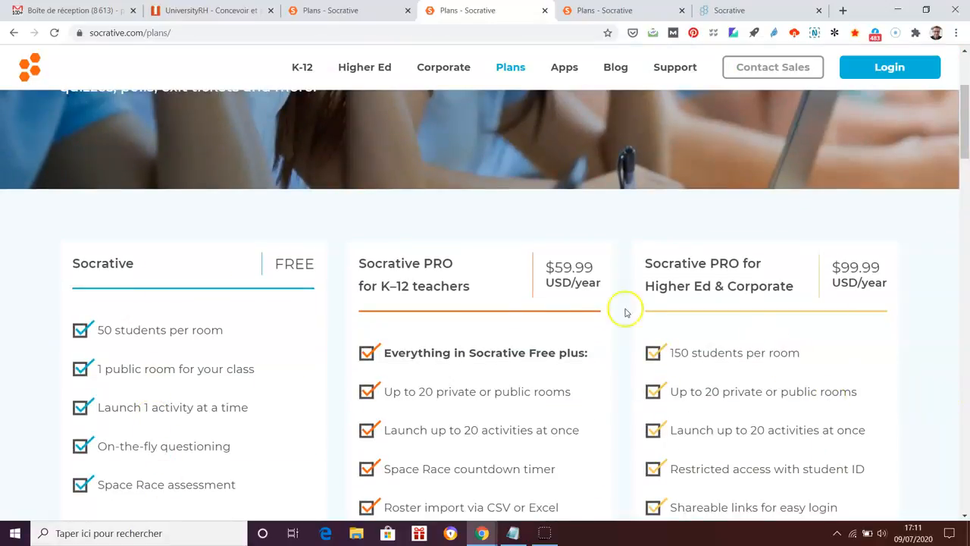
pyautogui.scroll(1, 912, 335)
pyautogui.scroll(2, 912, 335)
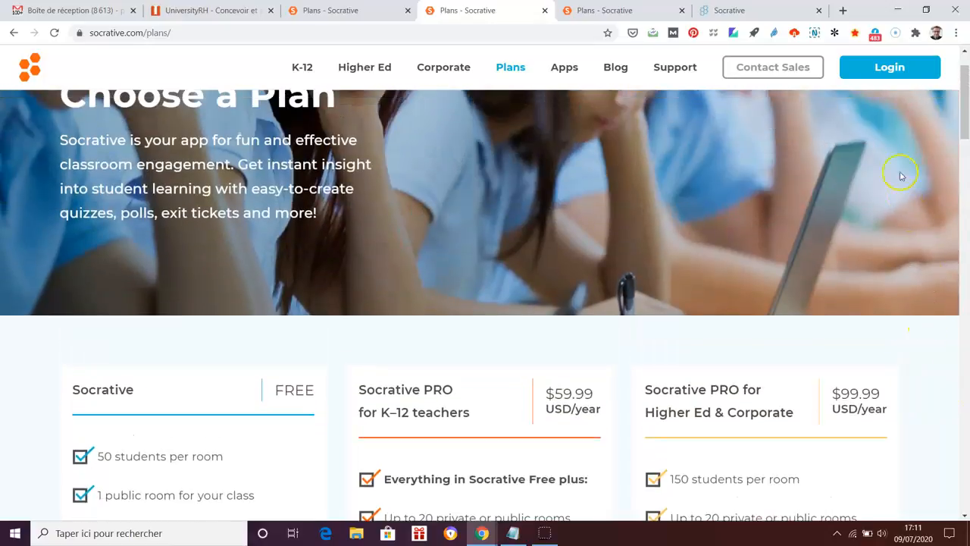
# Sign in through Teacher Login to reach the Launch dashboard
pyautogui.click(892, 67)
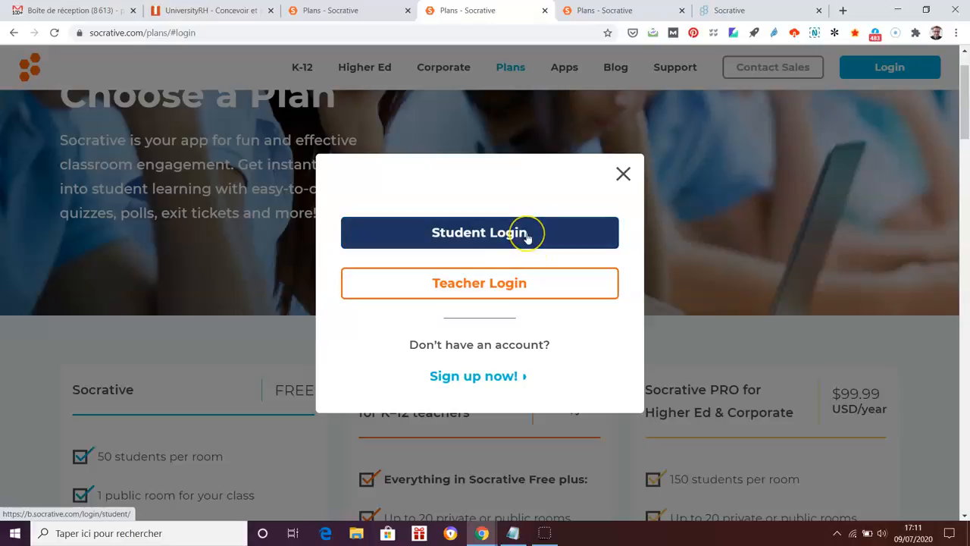
pyautogui.click(515, 285)
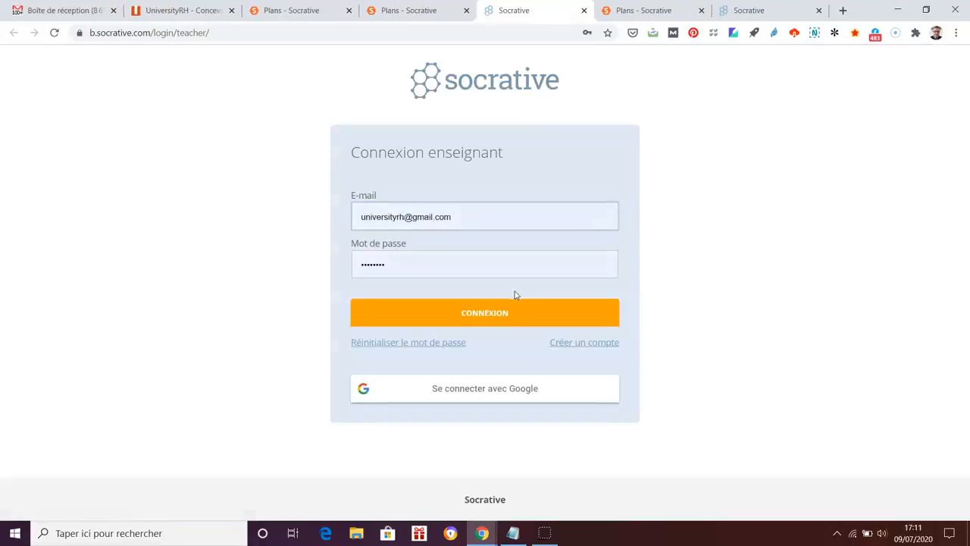
pyautogui.click(500, 305)
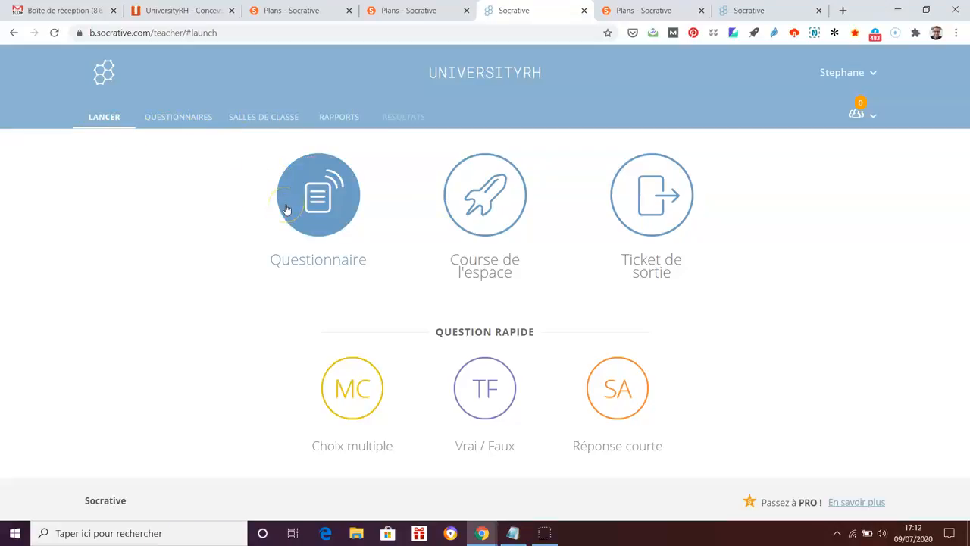
# From Salles de classe > Questionnaires, create a new quiz from scratch
pyautogui.click(258, 120)
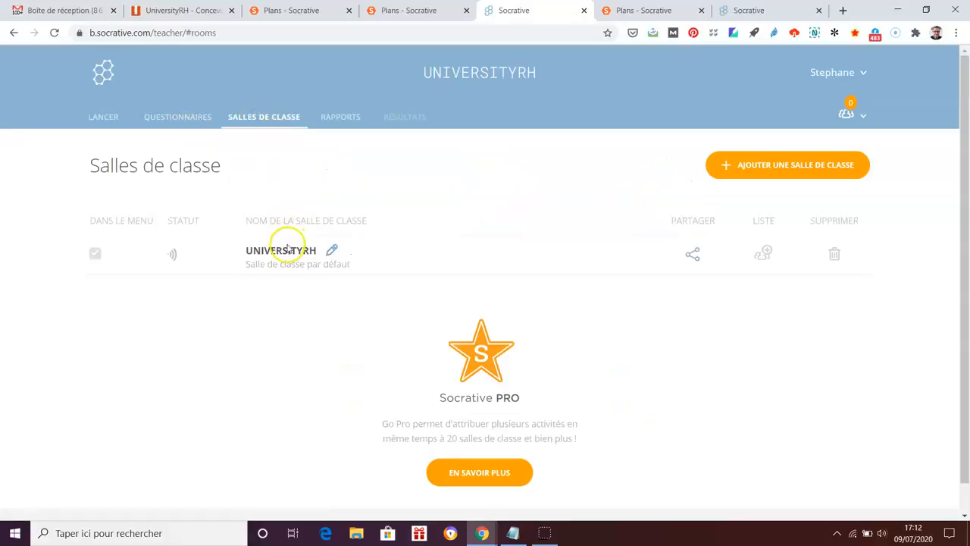
pyautogui.click(190, 114)
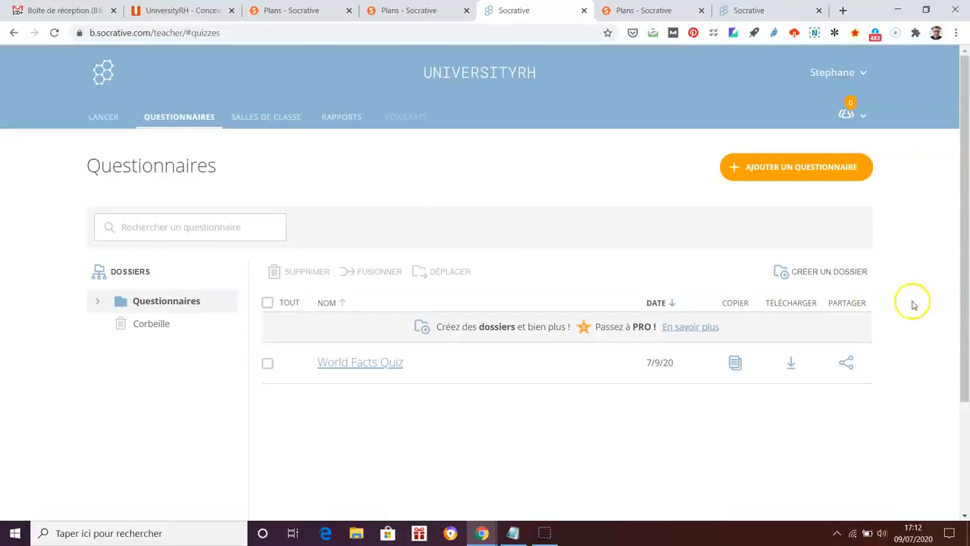
pyautogui.click(779, 168)
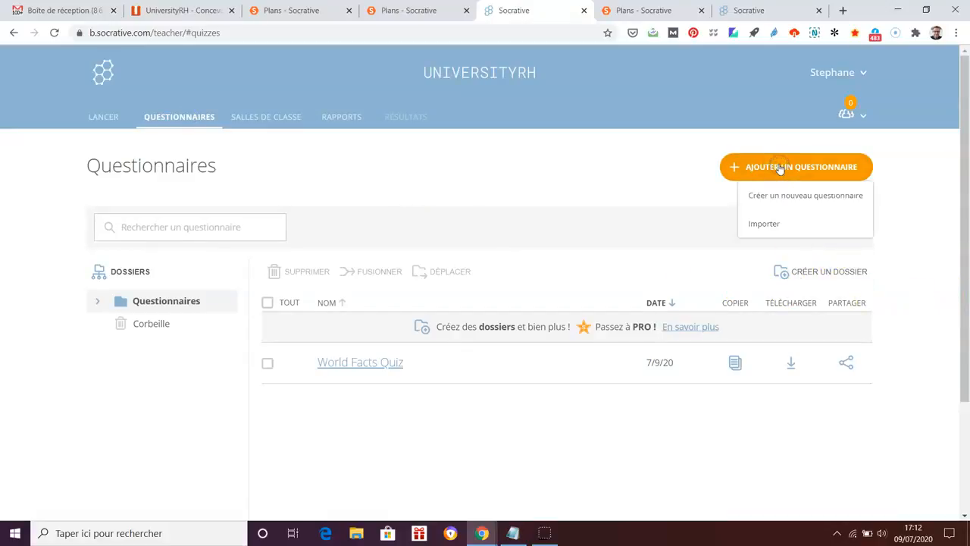
pyautogui.click(780, 195)
# Rename 'Untitled Quiz' to 'Test Socrative' and add a multiple-choice question with answers A–D
pyautogui.click(319, 175)
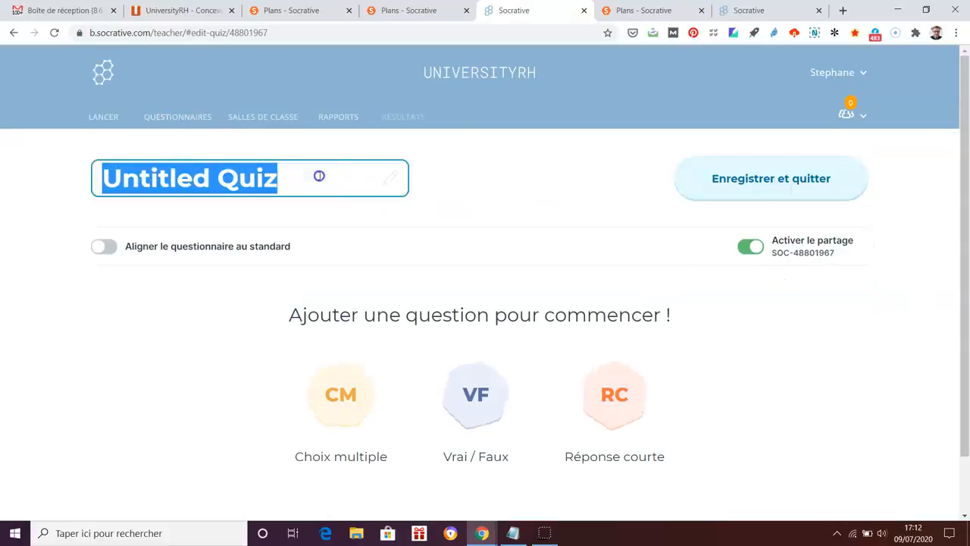
pyautogui.write('S')
pyautogui.press('BackSpace')
pyautogui.write('Test Socta')
pyautogui.press('BackSpace')
pyautogui.press('BackSpace')
pyautogui.write('rari')
pyautogui.press('BackSpace')
pyautogui.press('BackSpace')
pyautogui.write('tive')
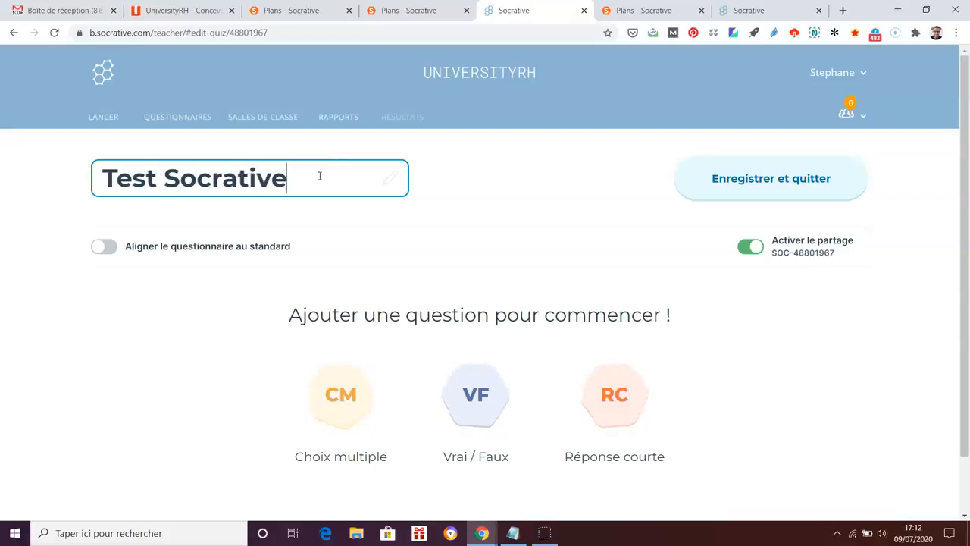
pyautogui.scroll(-1, 831, 386)
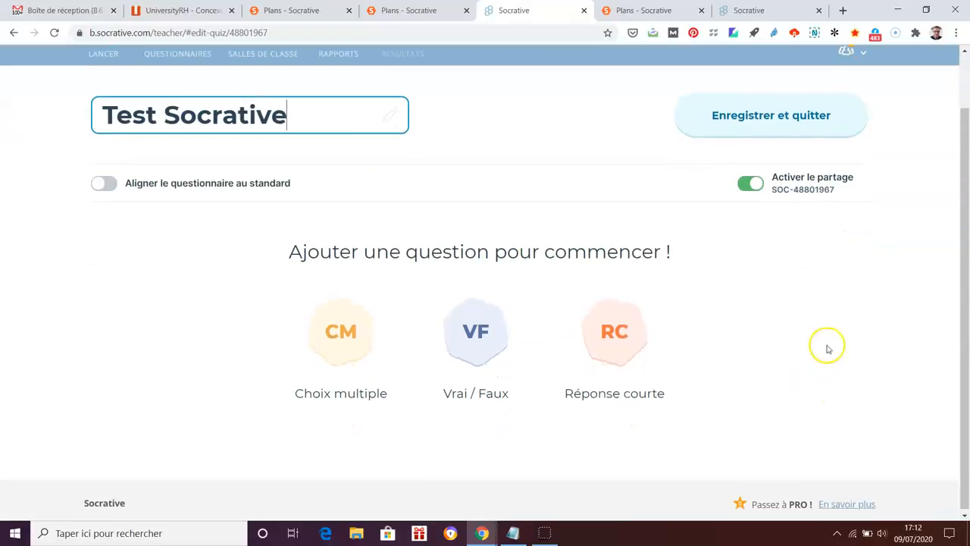
pyautogui.click(341, 345)
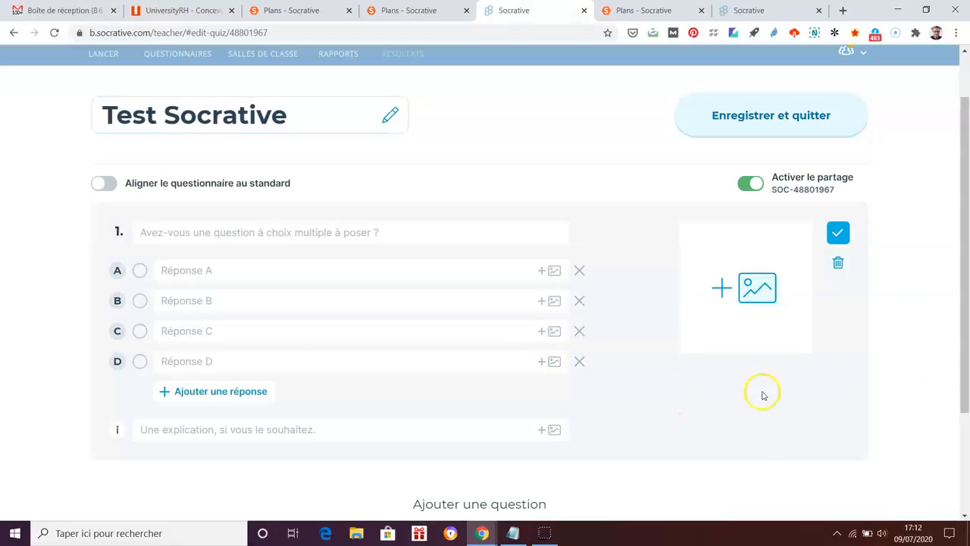
# Paste the Notepad title 'Definition de l'intelligence collective' into question 1
pyautogui.hotkey('alt', 'Tab')
pyautogui.hotkey('alt', 'Tab')
pyautogui.hotkey('alt', 'Tab')
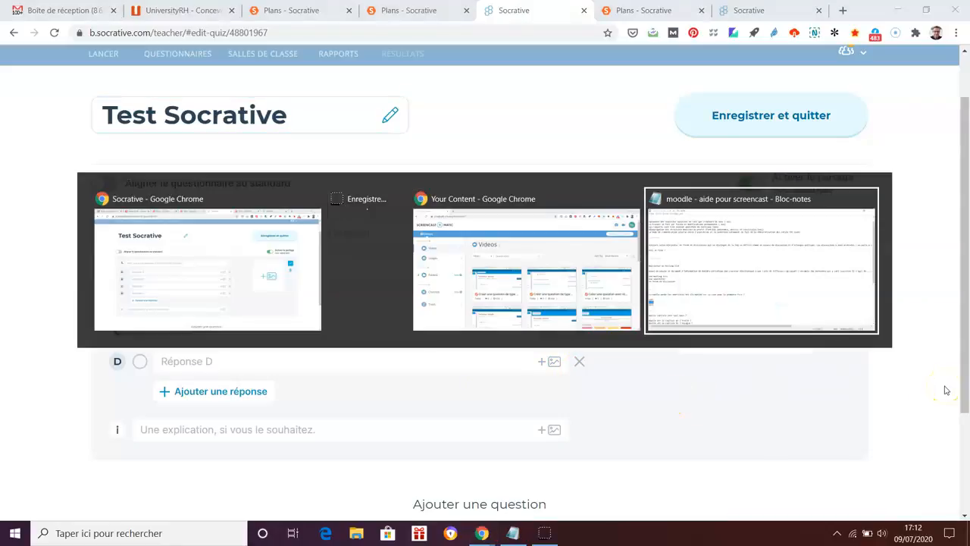
pyautogui.scroll(1, 190, 148)
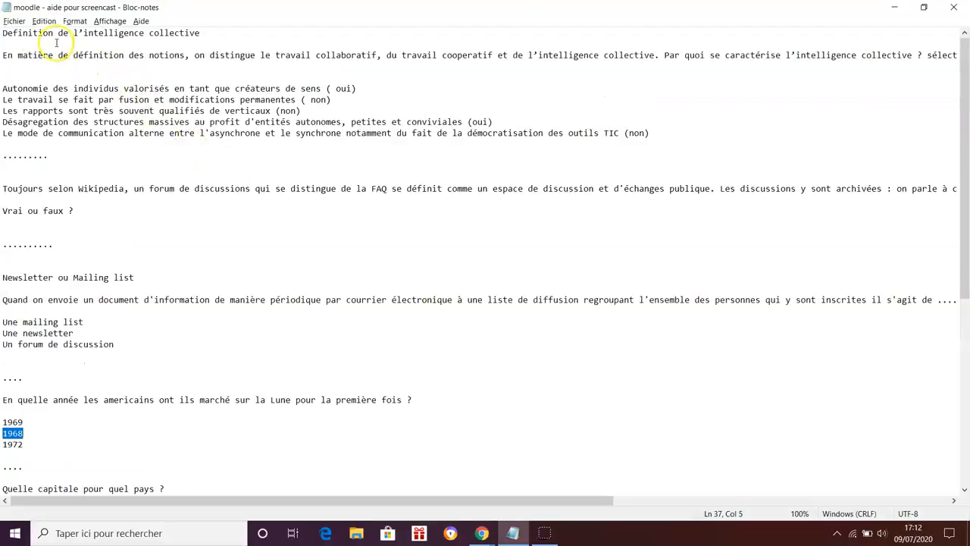
pyautogui.moveTo(3, 32); pyautogui.dragTo(226, 34)
pyautogui.hotkey('ctrl', 'c')
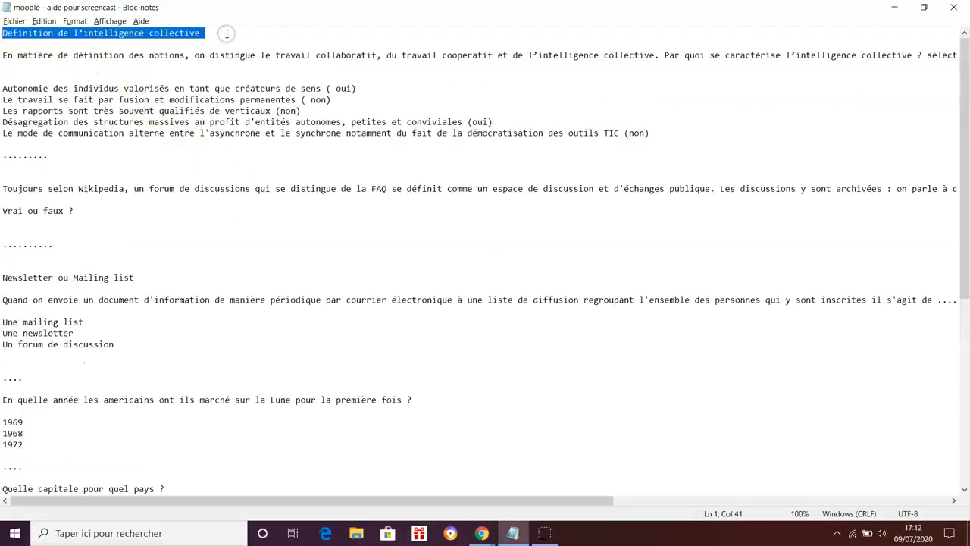
pyautogui.hotkey('alt', 'Tab')
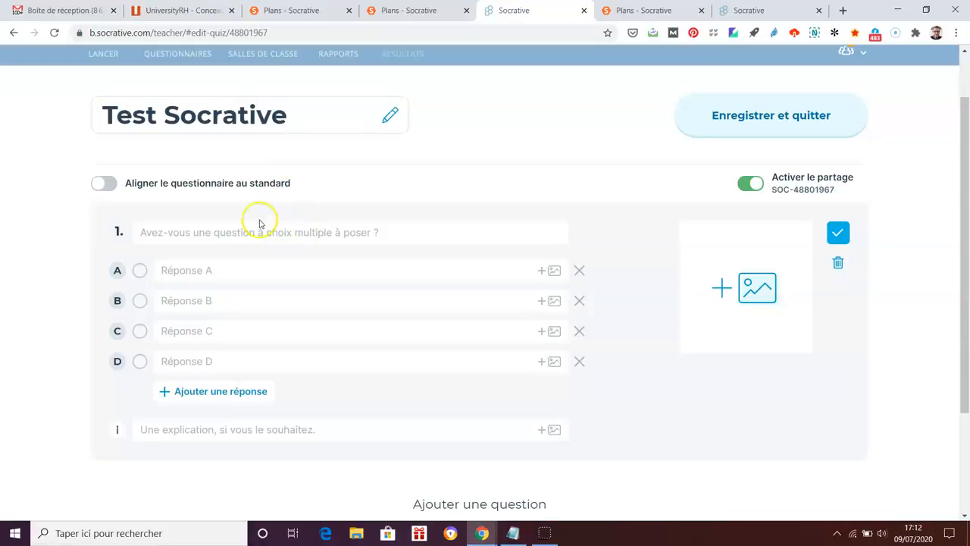
pyautogui.click(255, 224)
pyautogui.hotkey('ctrl', 'v')
# Fill answer A with the first Notepad answer minus '(oui)', mark it correct, and select the second answer
pyautogui.hotkey('alt', 'Tab')
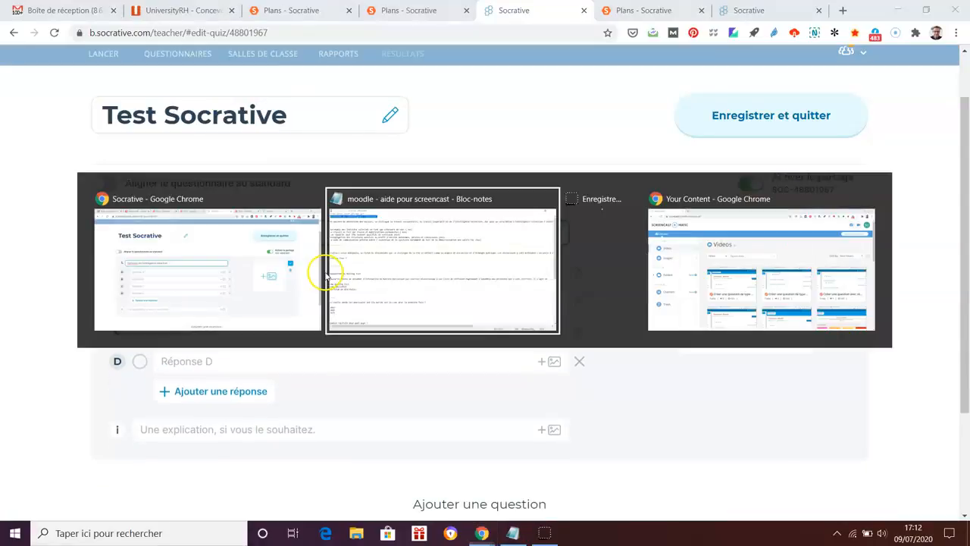
pyautogui.moveTo(3, 88); pyautogui.dragTo(334, 88)
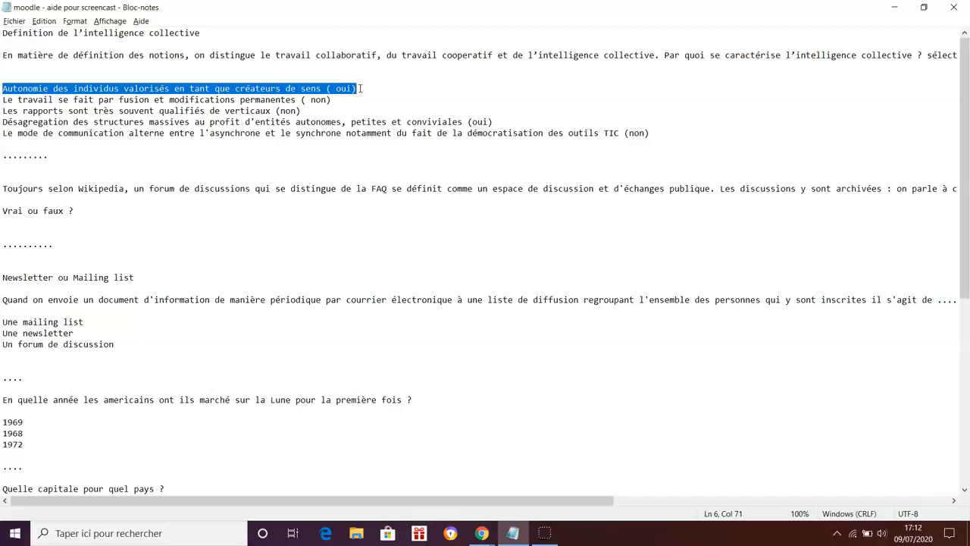
pyautogui.hotkey('ctrl', 'c')
pyautogui.hotkey('alt', 'Tab')
pyautogui.click(219, 266)
pyautogui.hotkey('ctrl', 'v')
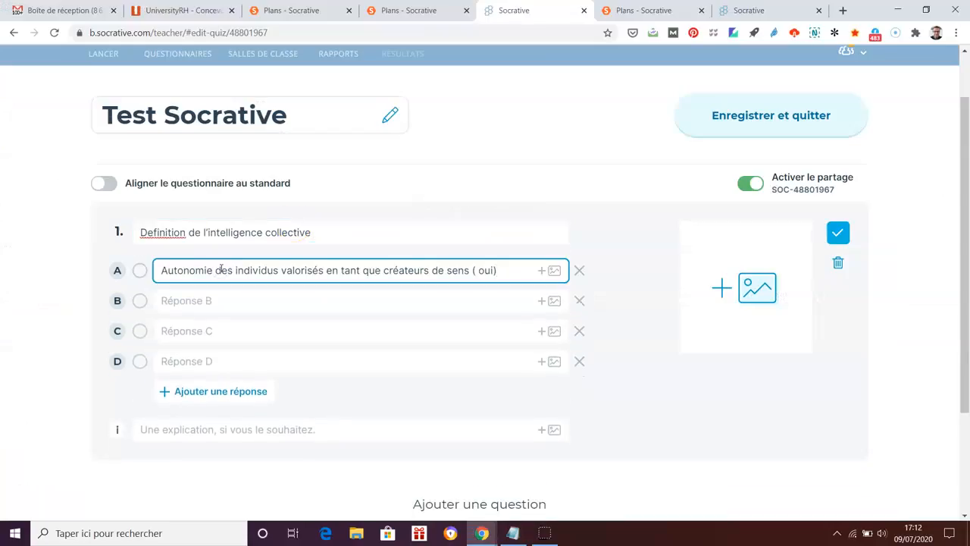
pyautogui.press('BackSpace')
pyautogui.press('BackSpace')
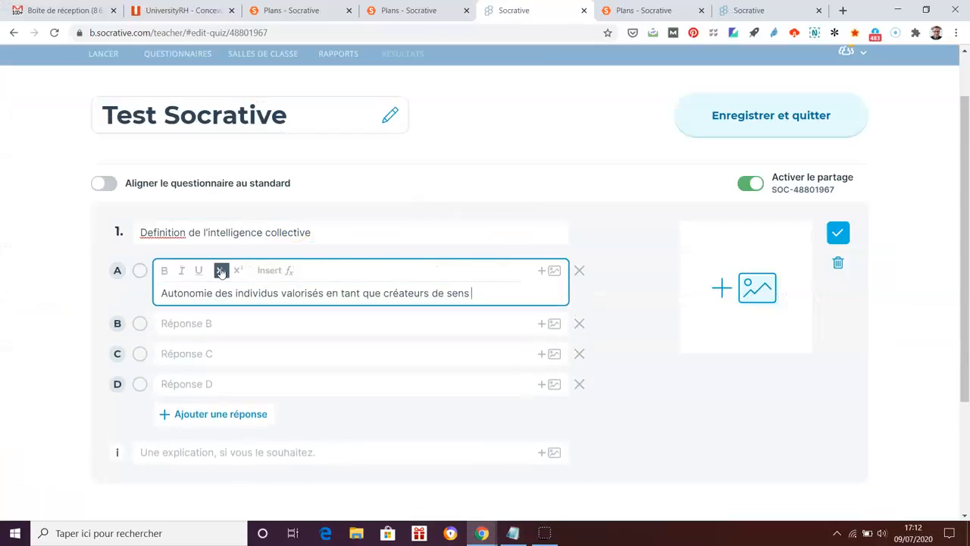
pyautogui.click(139, 270)
pyautogui.hotkey('alt', 'Tab')
pyautogui.moveTo(3, 100); pyautogui.dragTo(296, 100)
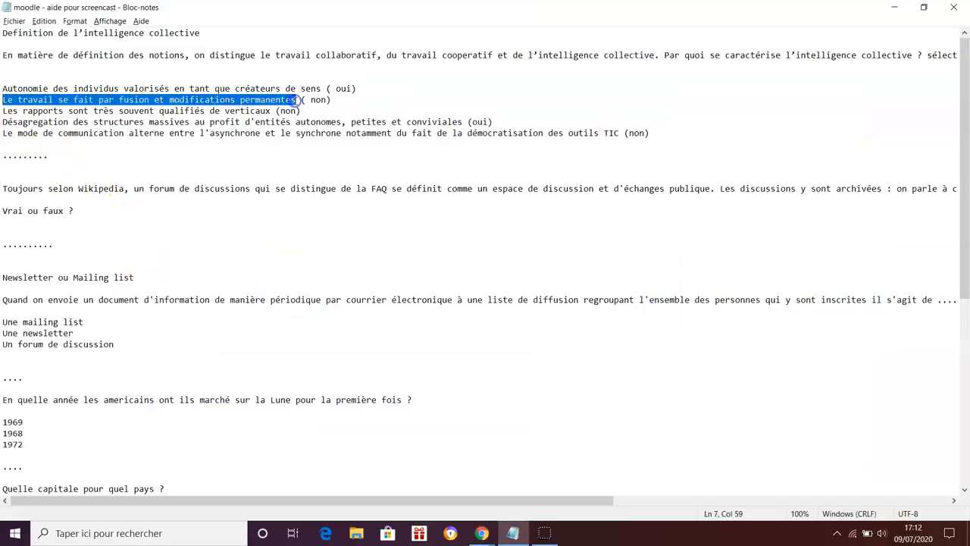
pyautogui.hotkey('alt', 'Tab')
# Fill answers B and C with the second and third Notepad answers
pyautogui.click(230, 303)
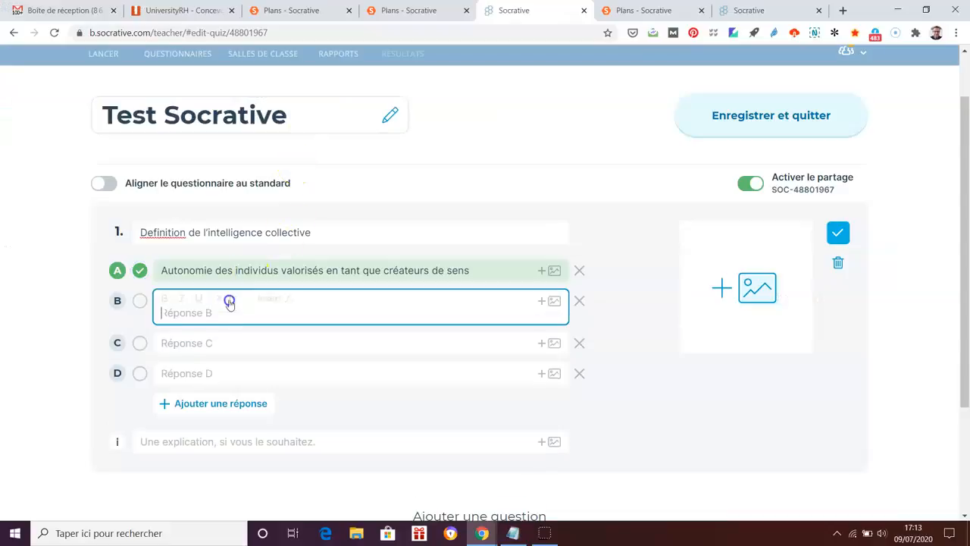
pyautogui.hotkey('ctrl', 'v')
pyautogui.hotkey('alt', 'Tab')
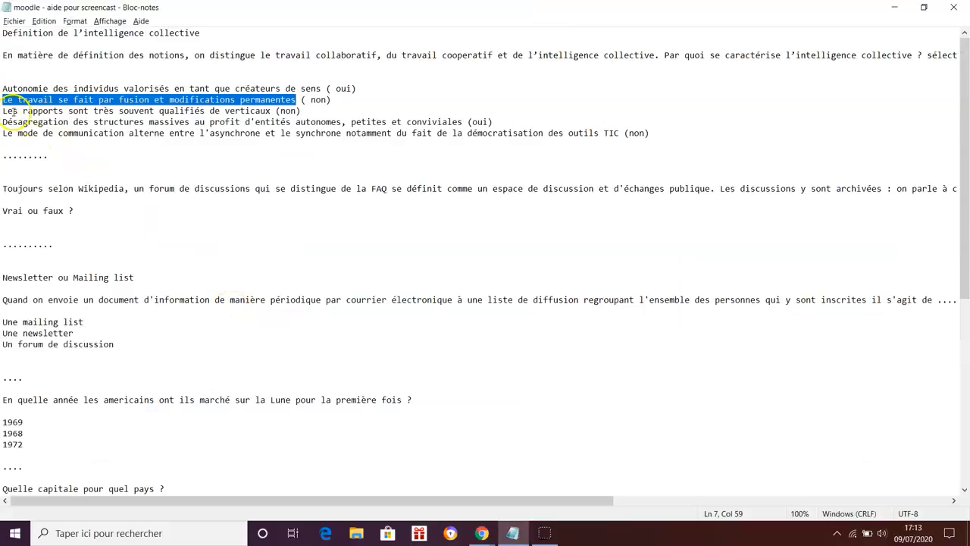
pyautogui.click(3, 111)
pyautogui.moveTo(3, 111); pyautogui.dragTo(269, 111)
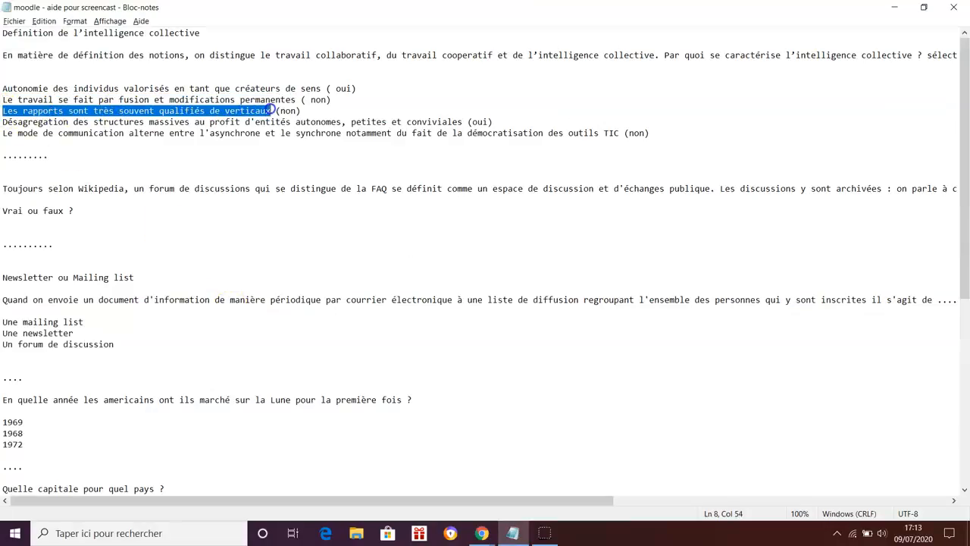
pyautogui.hotkey('ctrl', 'c')
pyautogui.hotkey('alt', 'Tab')
pyautogui.click(216, 339)
pyautogui.hotkey('ctrl', 'v')
# Fill answer D with the fourth Notepad answer and mark it correct too
pyautogui.hotkey('alt', 'Tab')
pyautogui.moveTo(3, 121); pyautogui.dragTo(454, 121)
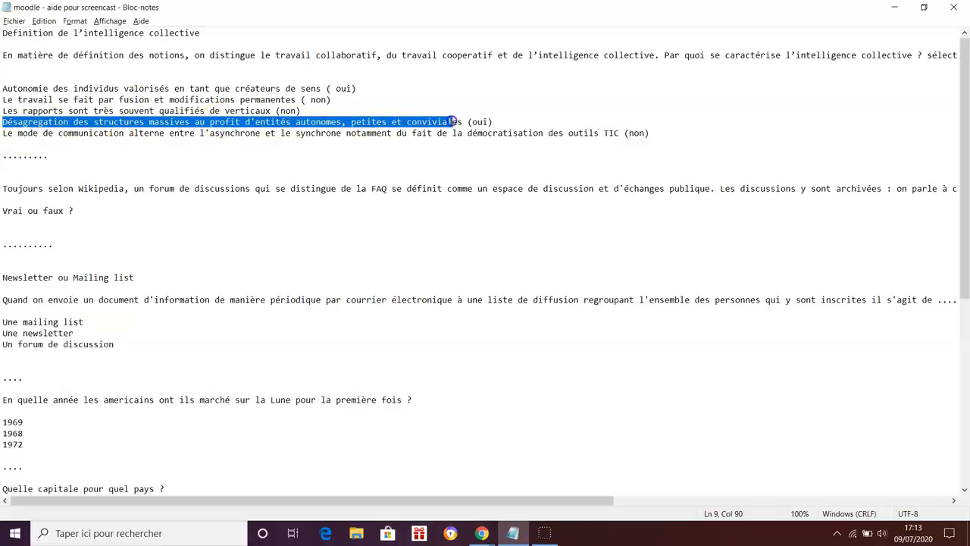
pyautogui.hotkey('ctrl', 'c')
pyautogui.hotkey('alt', 'Tab')
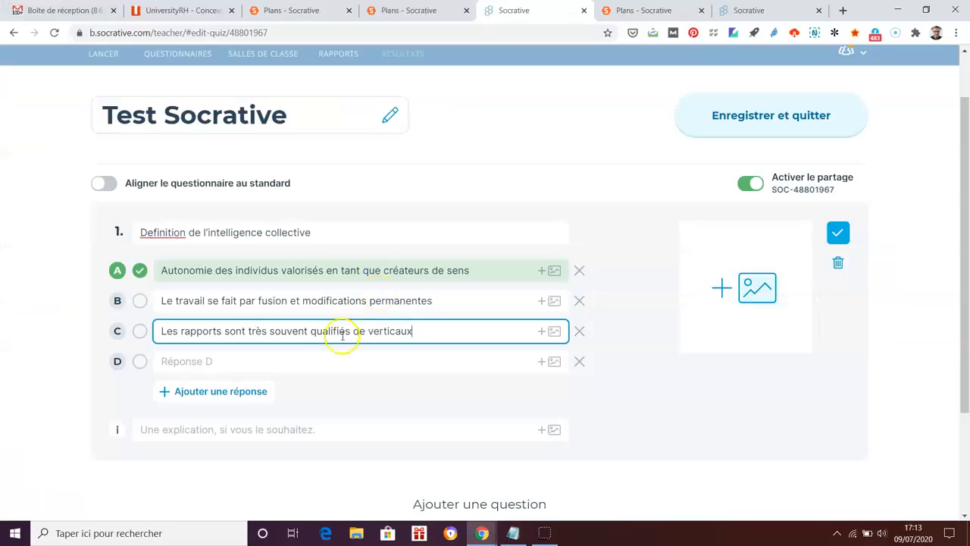
pyautogui.click(245, 359)
pyautogui.hotkey('ctrl', 'v')
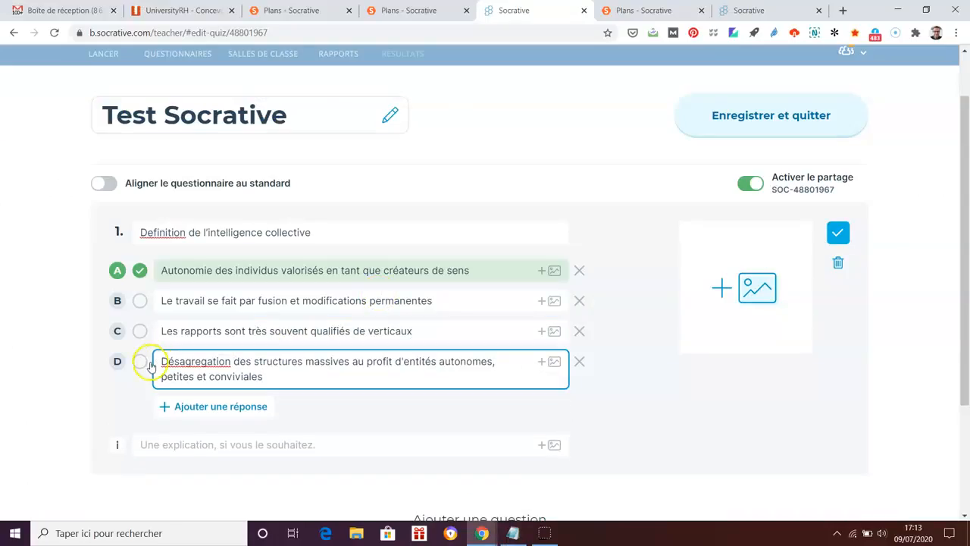
pyautogui.click(140, 362)
# Copy the Wikipedia forum statement from Notepad and add a true/false question
pyautogui.scroll(-2, 880, 393)
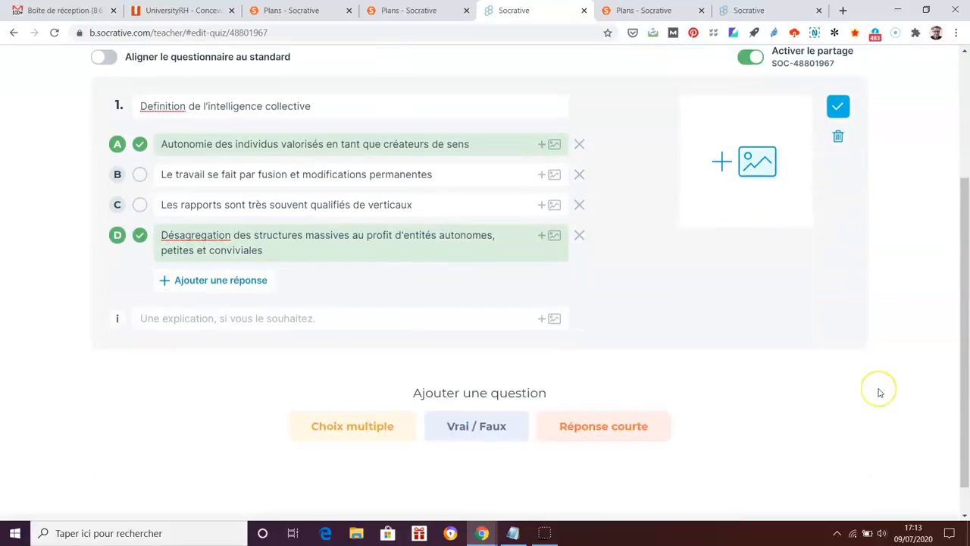
pyautogui.hotkey('alt', 'Tab')
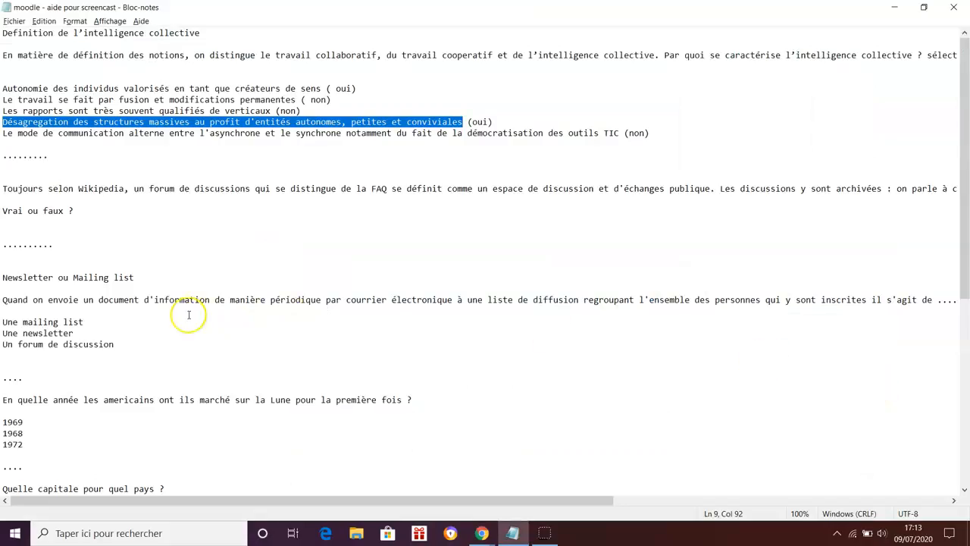
pyautogui.moveTo(5, 188); pyautogui.dragTo(10, 195)
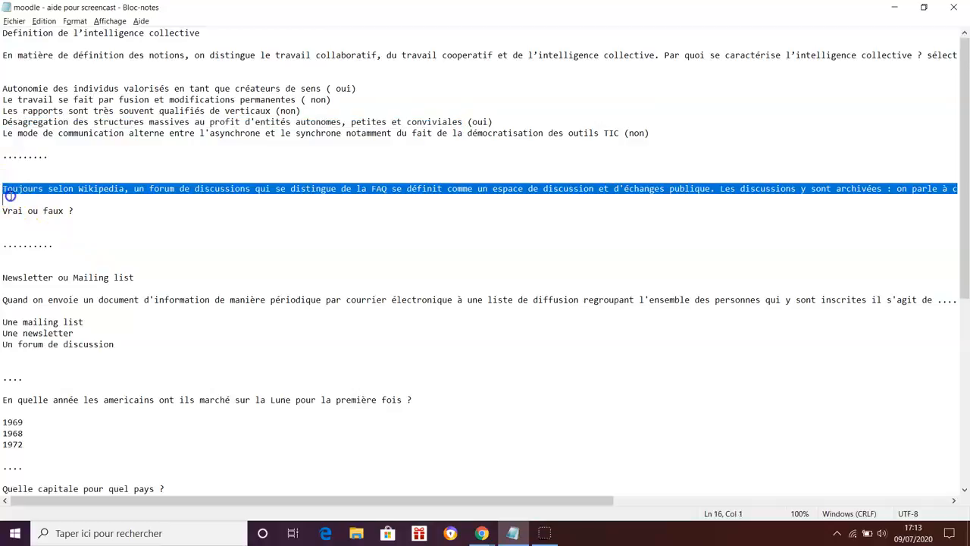
pyautogui.hotkey('alt', 'Tab')
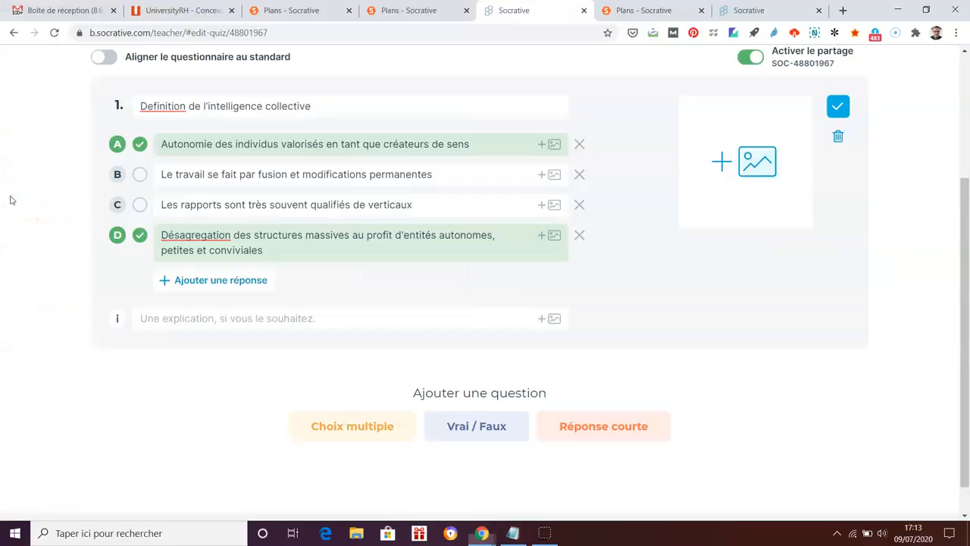
pyautogui.click(480, 427)
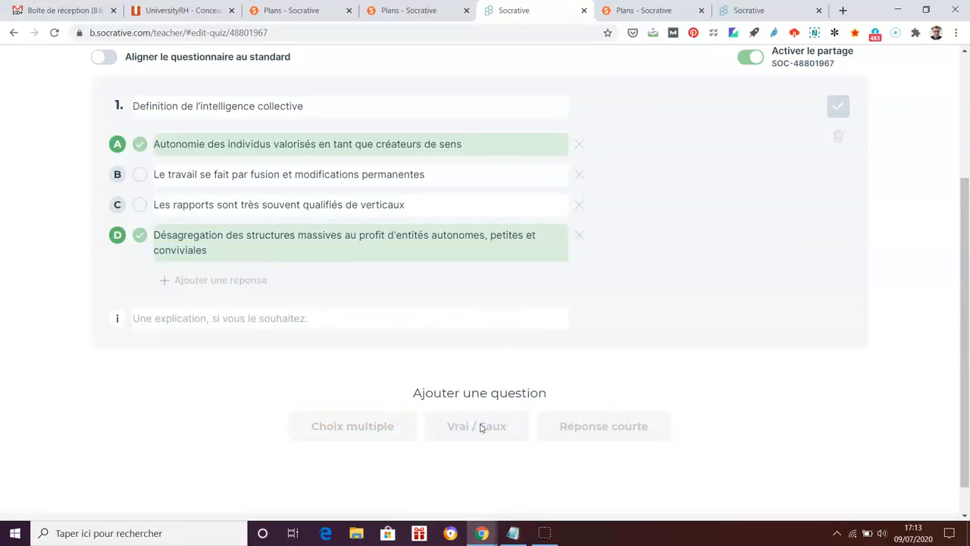
# Paste the Wikipedia forum statement as question 2, mark it Faux, and add a short-answer question
pyautogui.click(232, 214)
pyautogui.hotkey('ctrl', 'v')
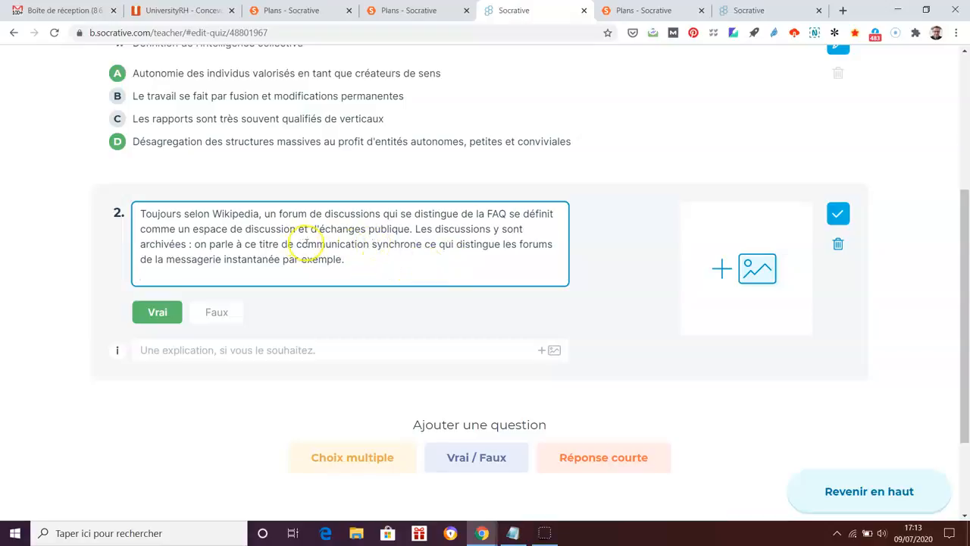
pyautogui.click(217, 312)
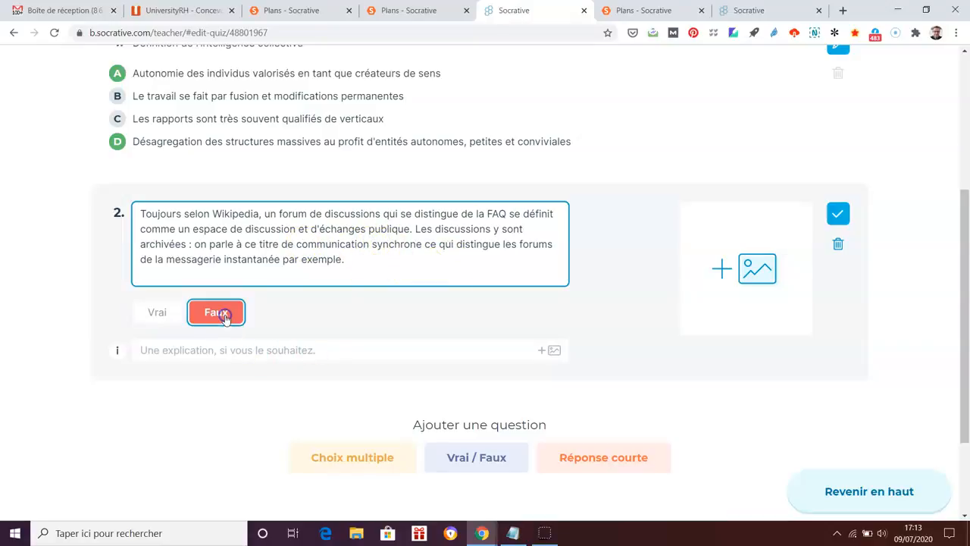
pyautogui.hotkey('alt', 'Tab')
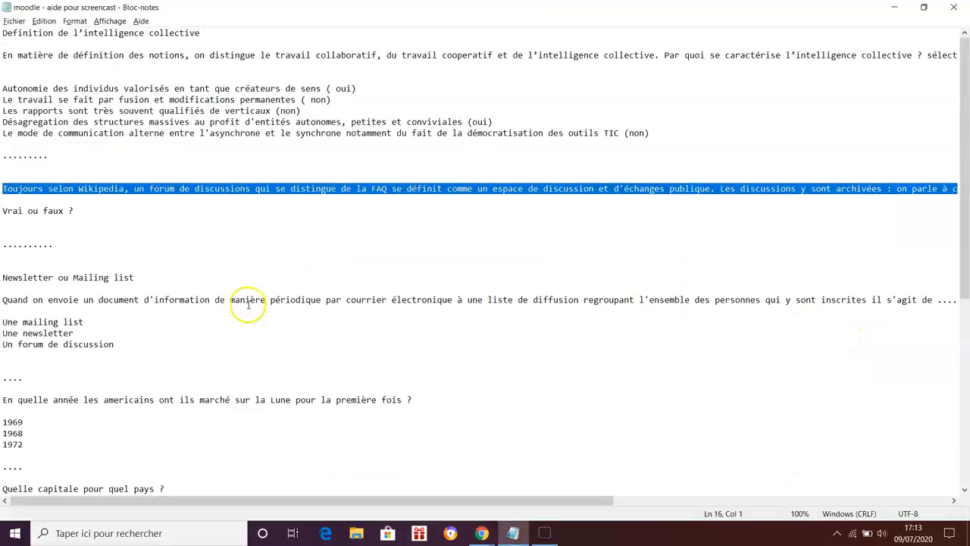
pyautogui.hotkey('alt', 'Tab')
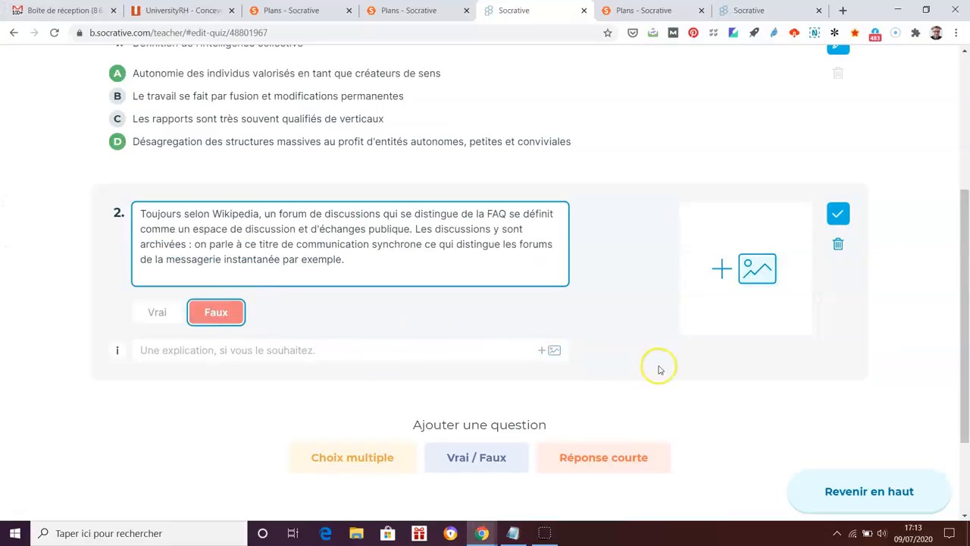
pyautogui.click(599, 459)
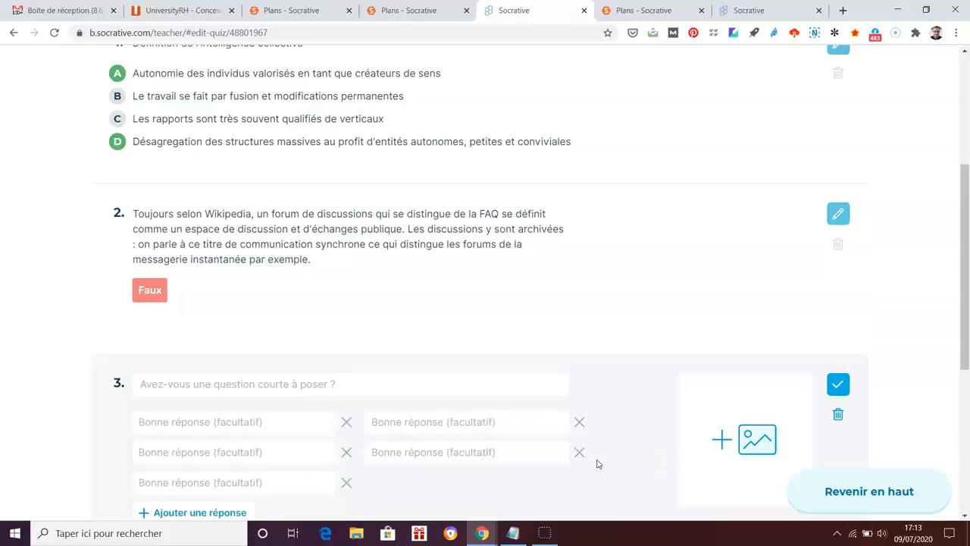
# Paste the Notepad question about the year Americans first walked on the Moon into question 3
pyautogui.hotkey('alt', 'Tab')
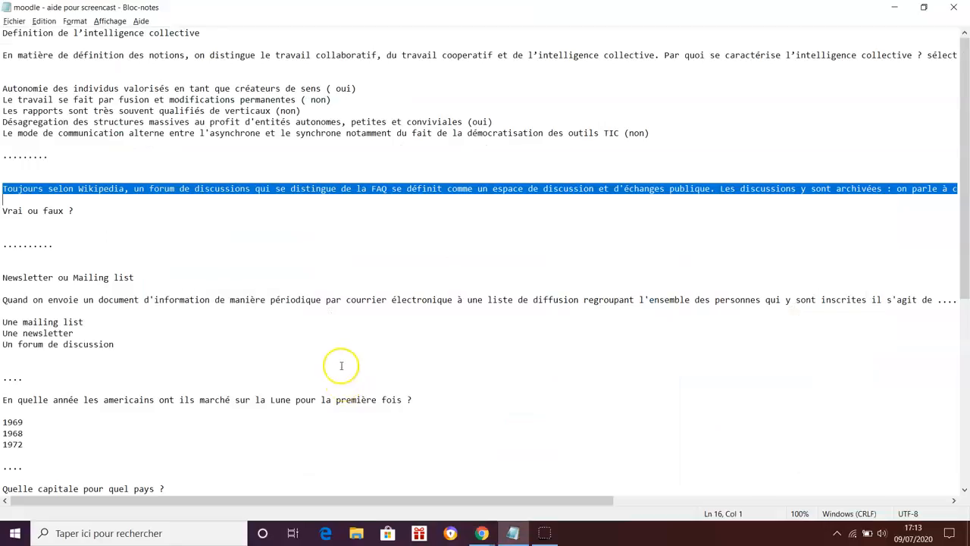
pyautogui.scroll(-1, 342, 368)
pyautogui.moveTo(3, 368); pyautogui.dragTo(410, 366)
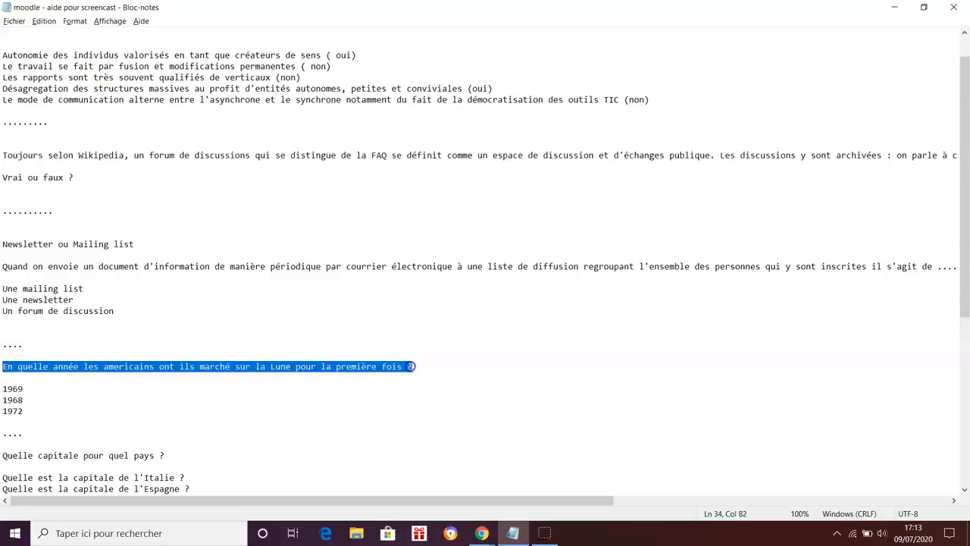
pyautogui.hotkey('ctrl', 'c')
pyautogui.hotkey('alt', 'Tab')
pyautogui.click(260, 387)
pyautogui.hotkey('ctrl', 'v')
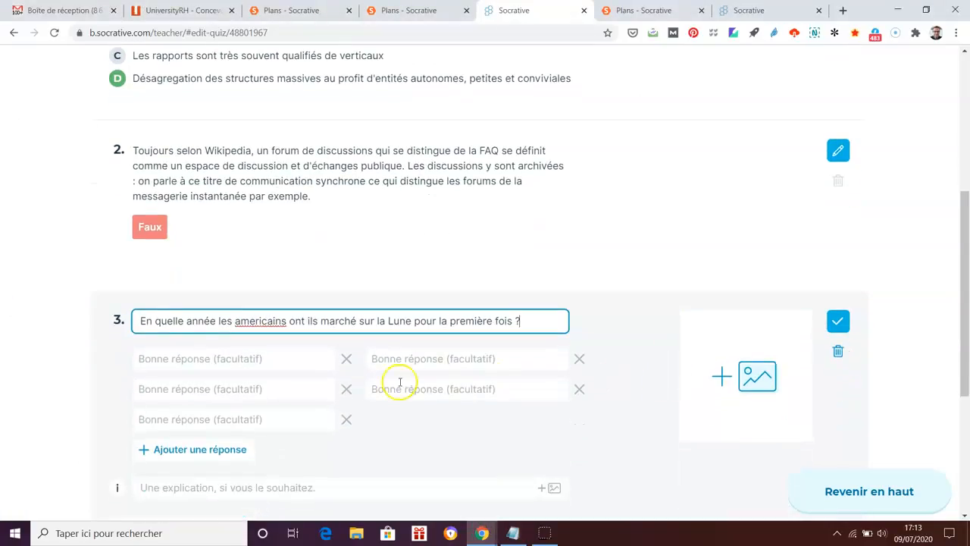
# Enter 1969 as the accepted answer and delete the extra empty answer boxes
pyautogui.click(266, 360)
pyautogui.write('1969')
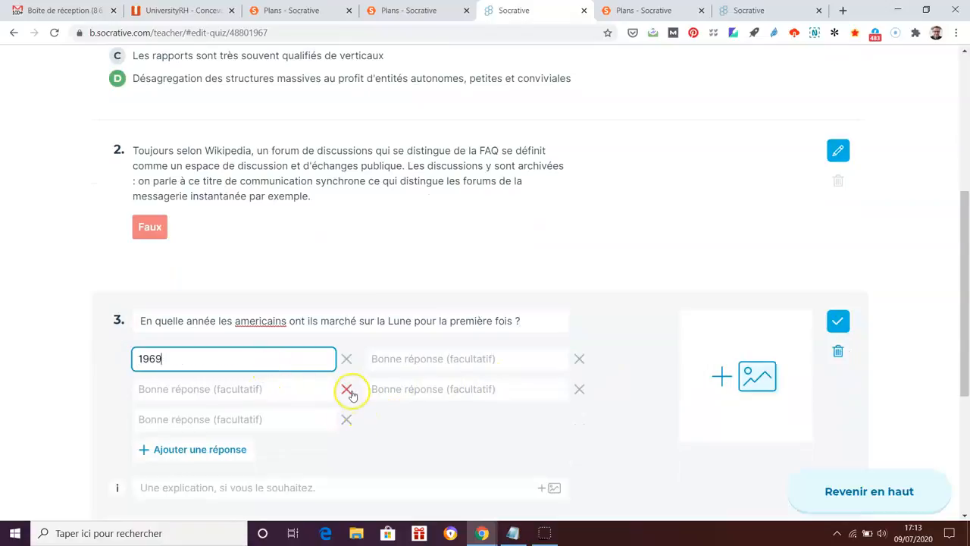
pyautogui.click(348, 390)
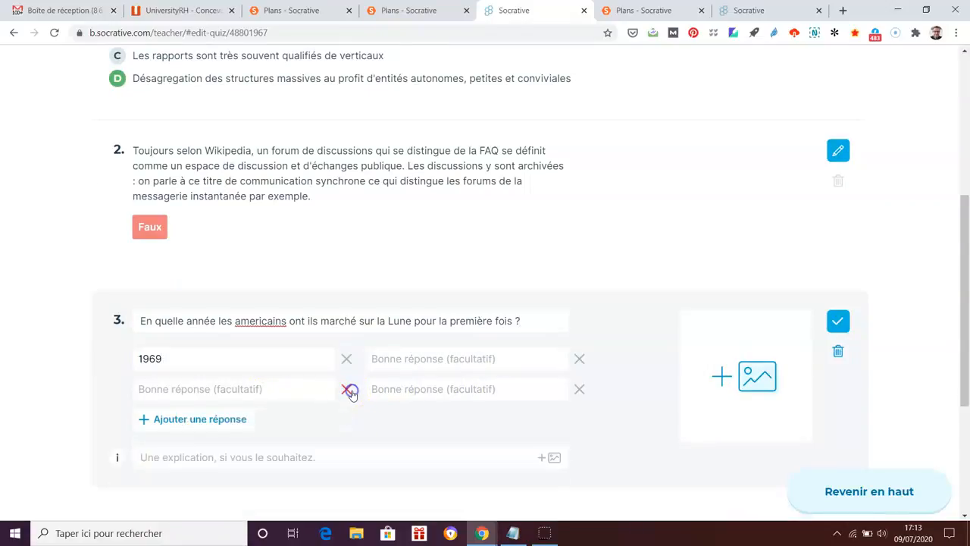
pyautogui.click(348, 390)
pyautogui.click(578, 359)
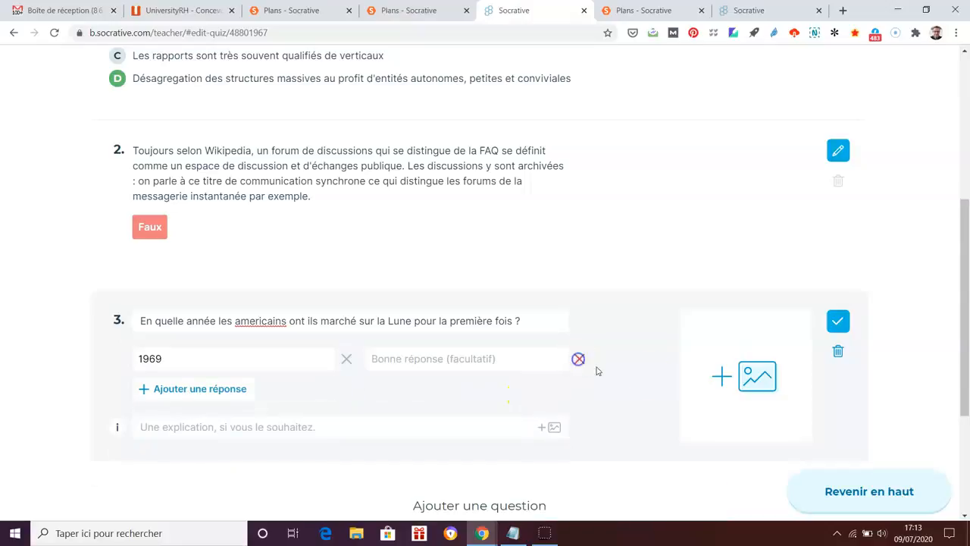
pyautogui.scroll(-1, 947, 403)
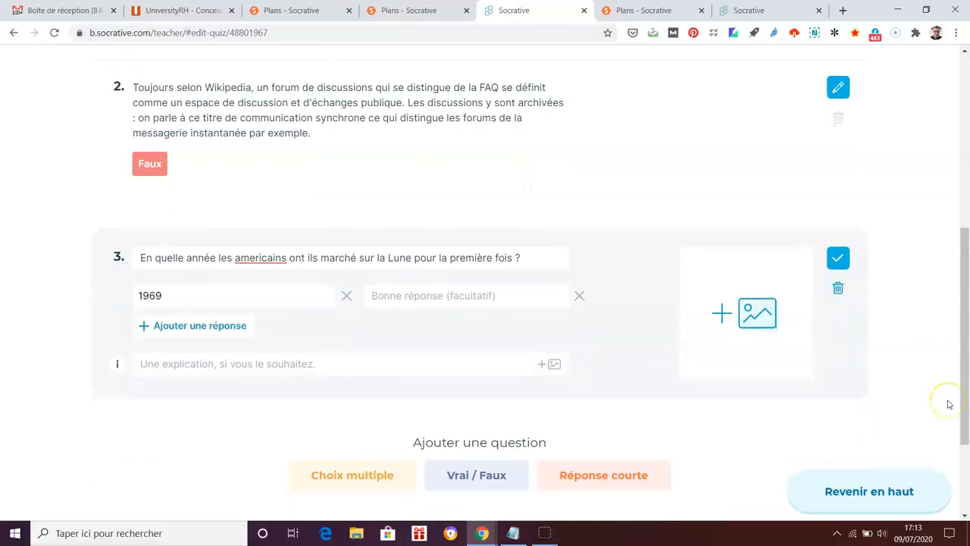
# Save the Test Socrative quiz with Enregistrer et quitter, returning to the Questionnaires list
pyautogui.scroll(5, 950, 404)
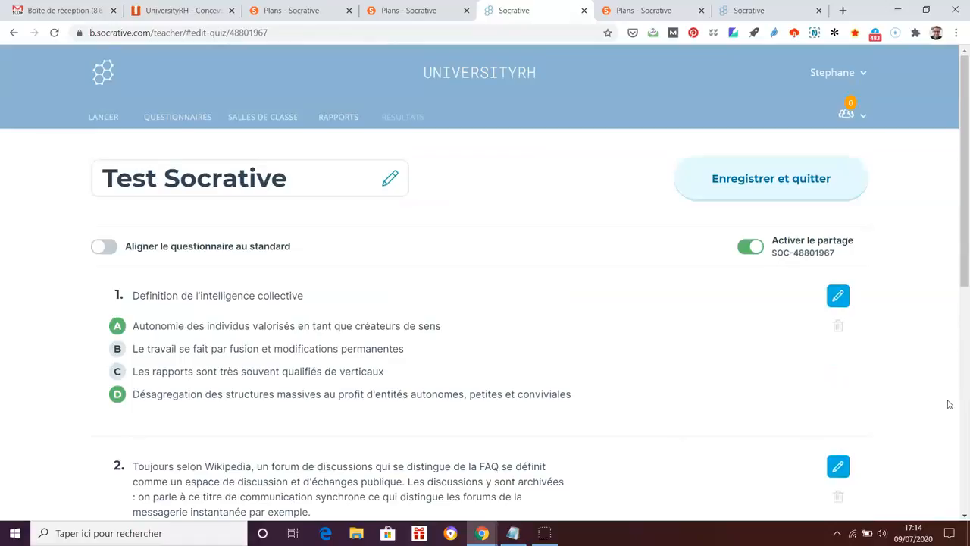
pyautogui.scroll(-3, 944, 268)
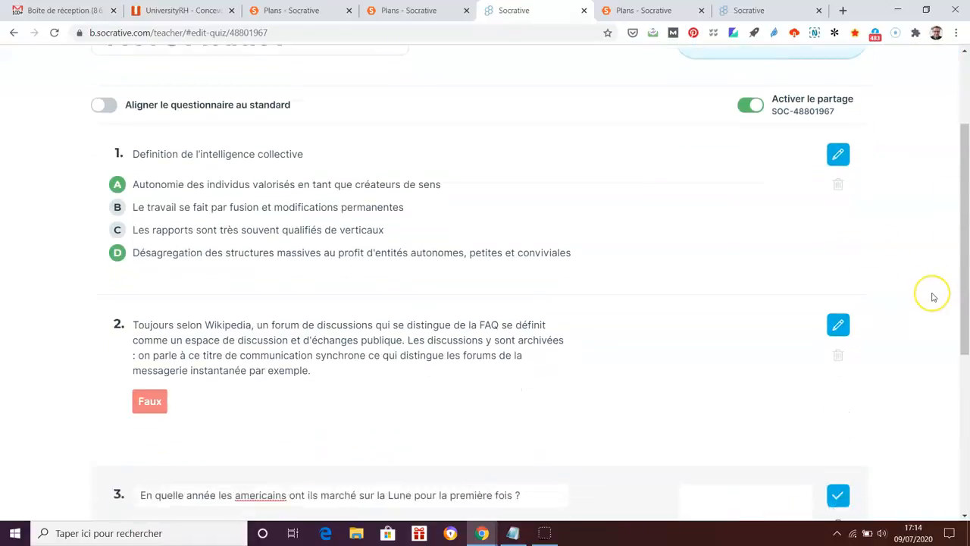
pyautogui.scroll(3, 934, 298)
pyautogui.click(799, 176)
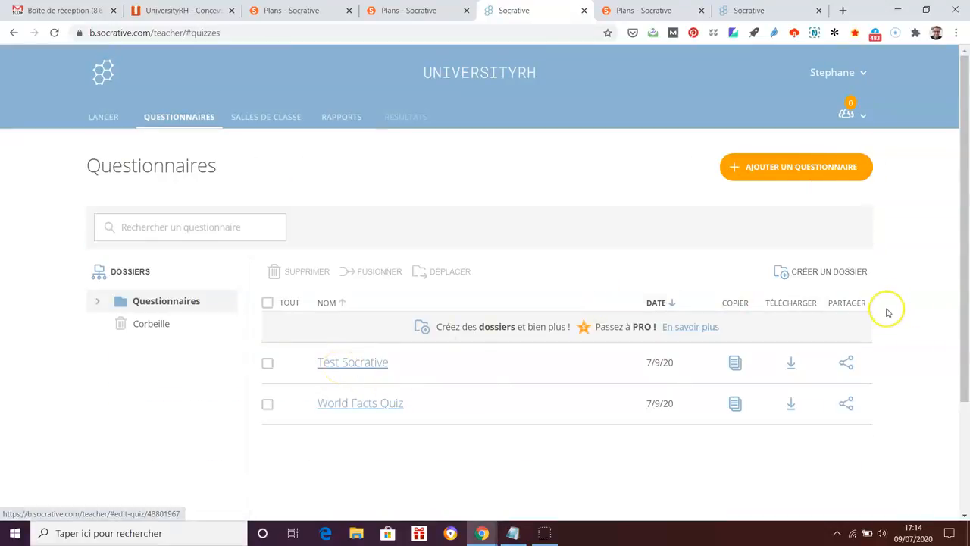
pyautogui.click(297, 119)
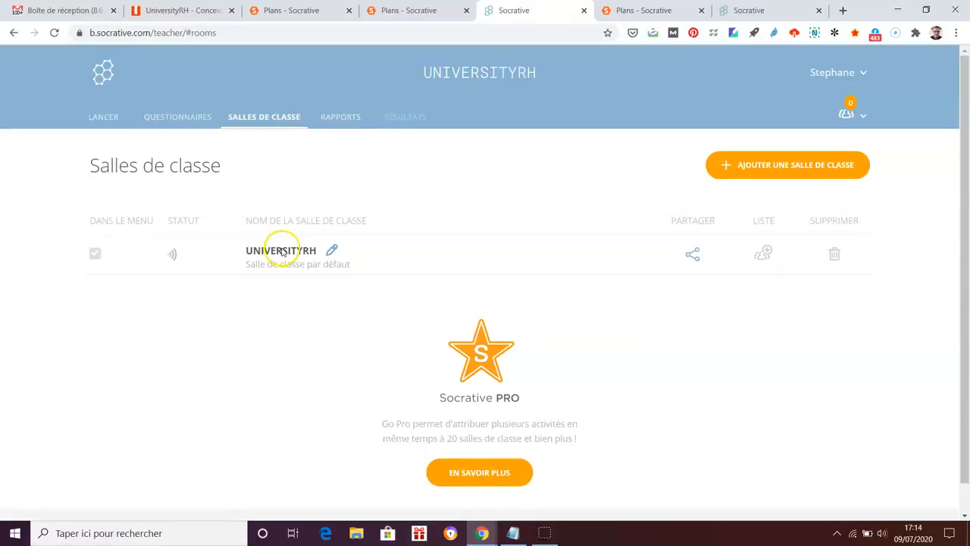
pyautogui.click(100, 116)
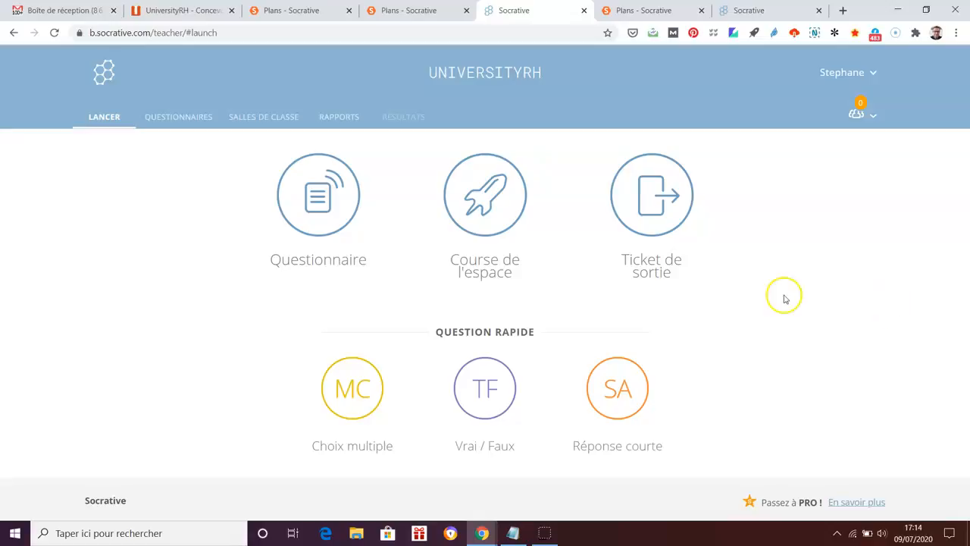
pyautogui.click(295, 124)
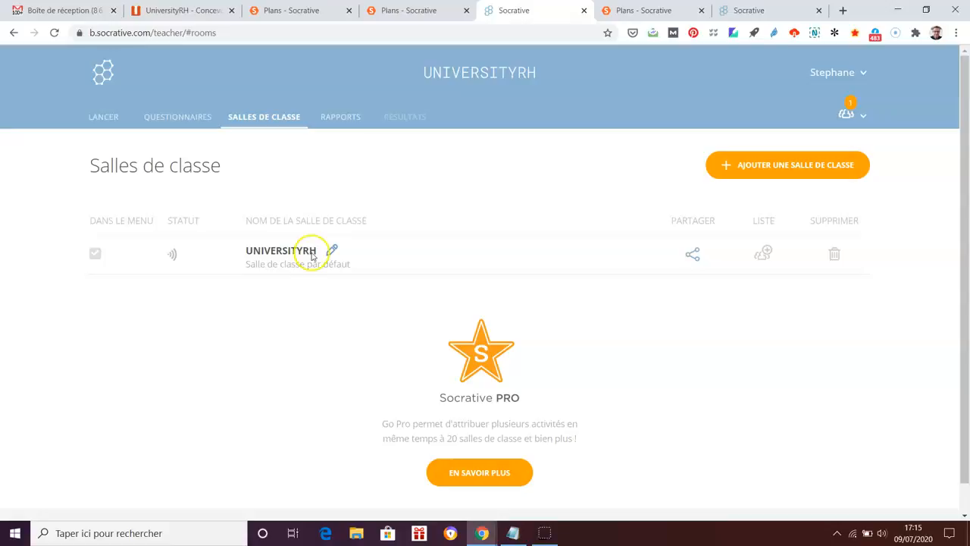
pyautogui.click(106, 116)
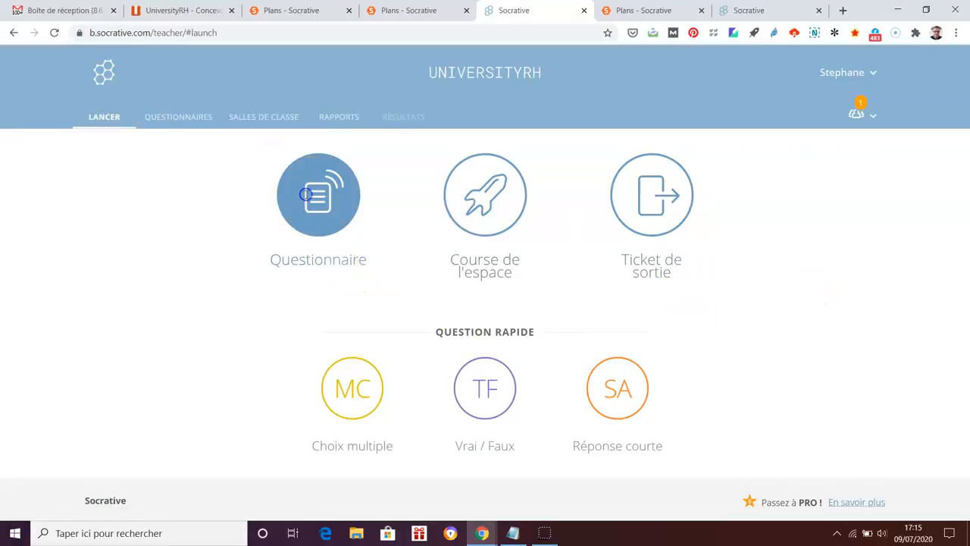
# Pick the Test Socrative questionnaire as the quiz to launch and continue to delivery settings
pyautogui.click(307, 207)
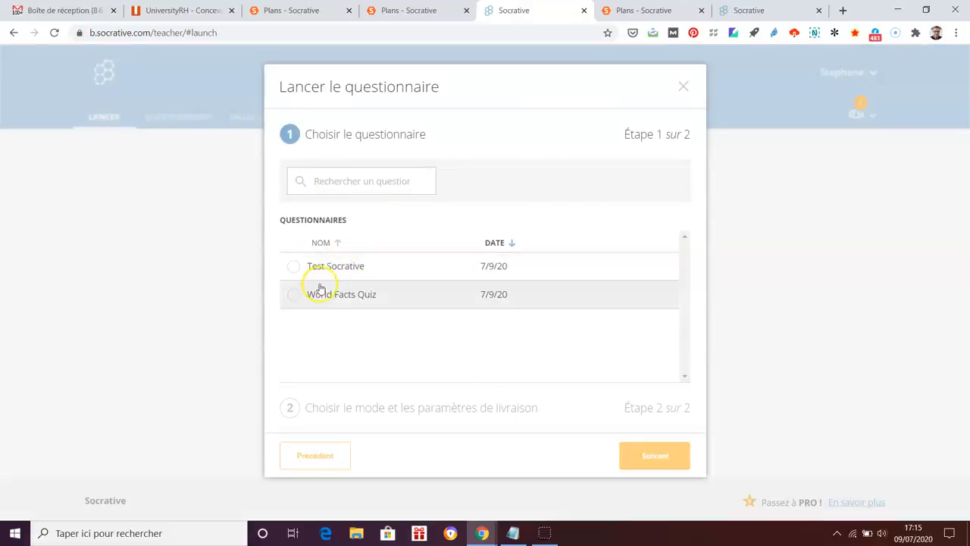
pyautogui.click(297, 266)
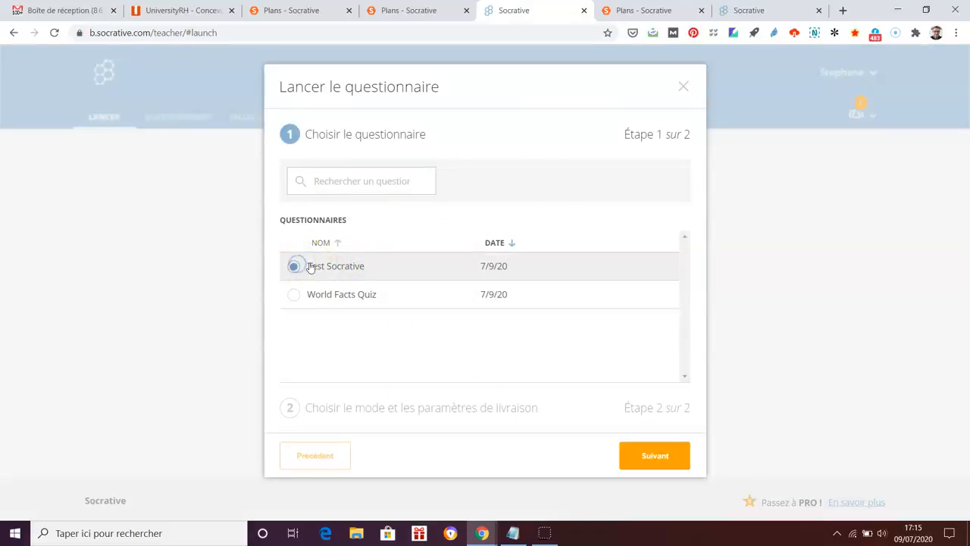
pyautogui.click(650, 456)
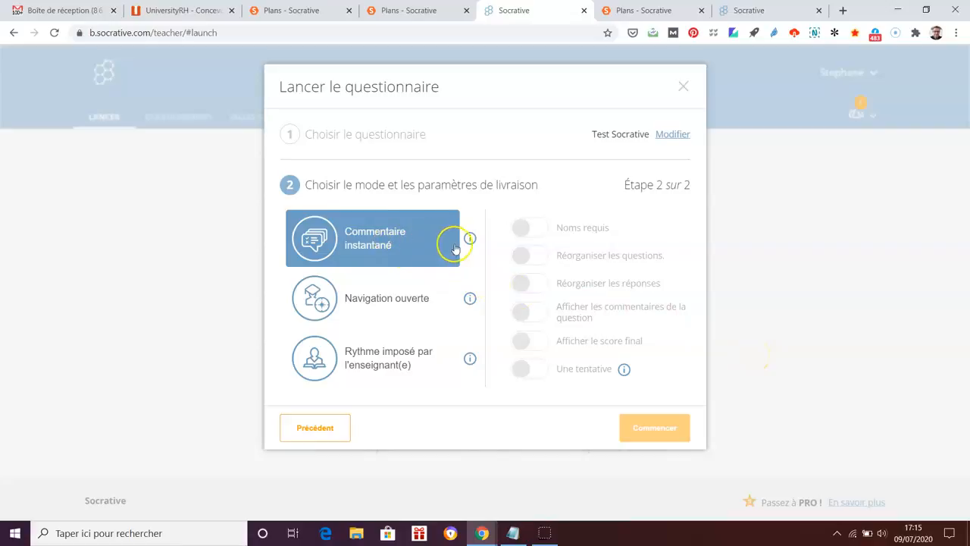
# Compare open navigation and teacher-paced modes, then start Test Socrative with Commentaire instantané
pyautogui.click(416, 243)
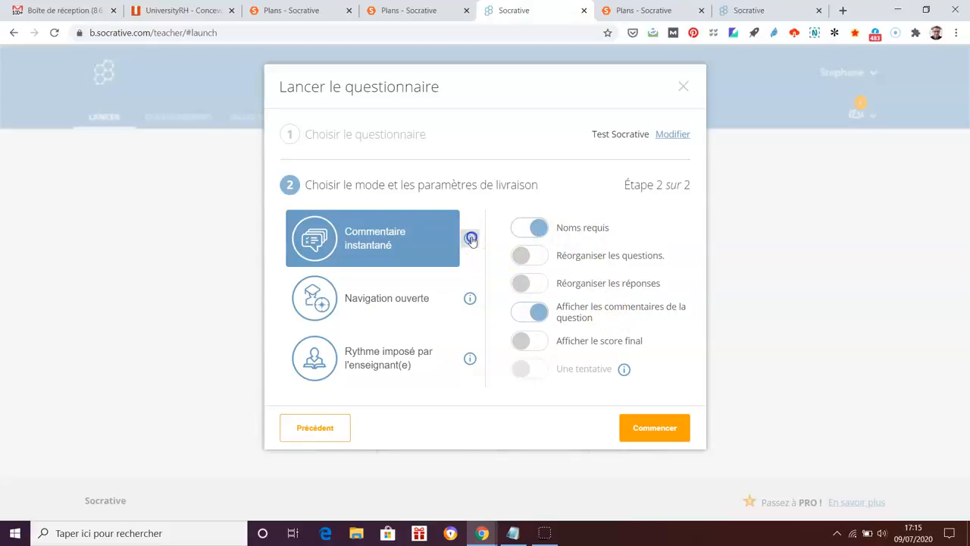
pyautogui.moveTo(470, 240)
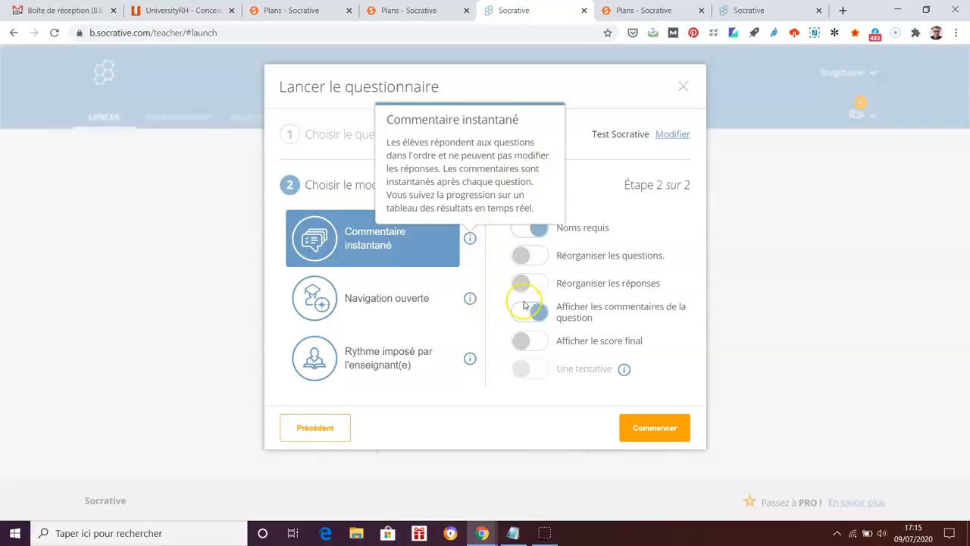
pyautogui.click(402, 299)
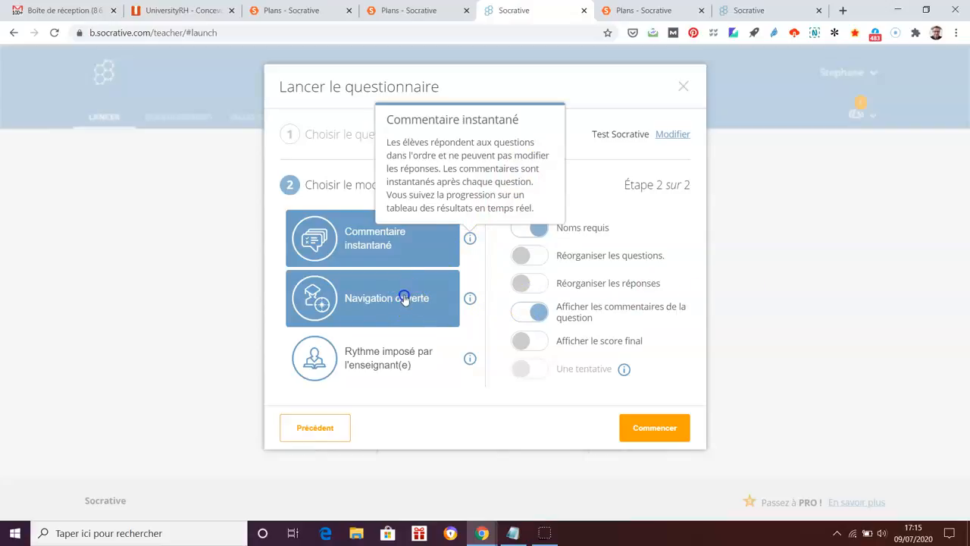
pyautogui.click(470, 301)
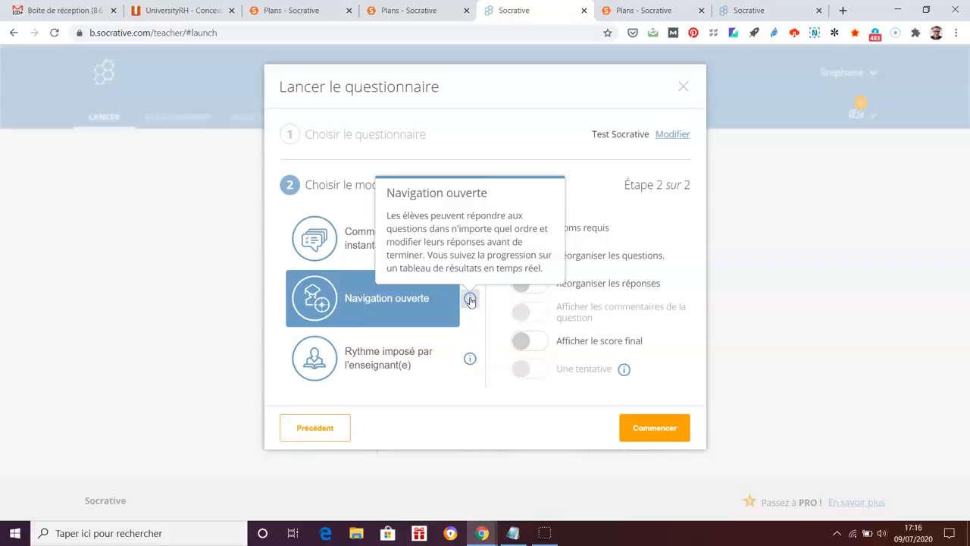
pyautogui.click(397, 367)
pyautogui.click(414, 361)
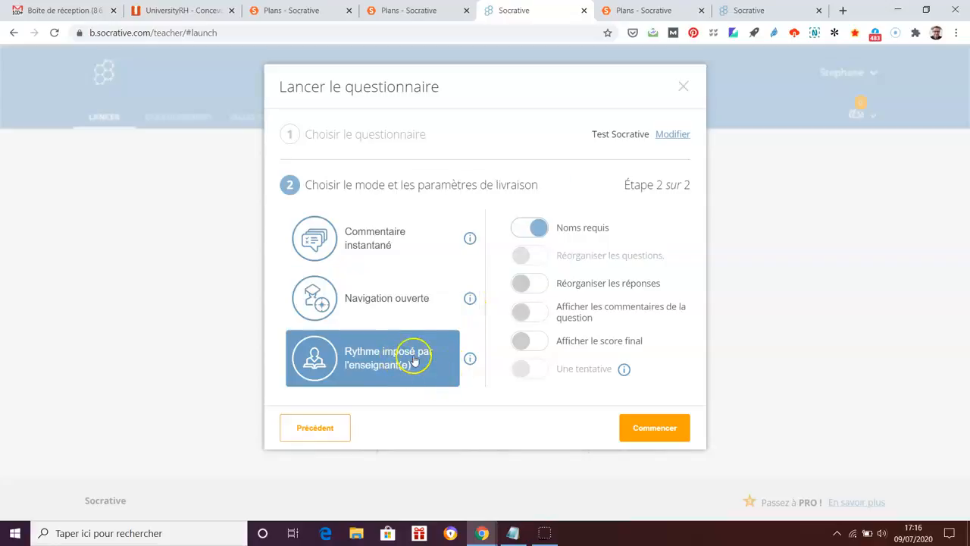
pyautogui.click(468, 358)
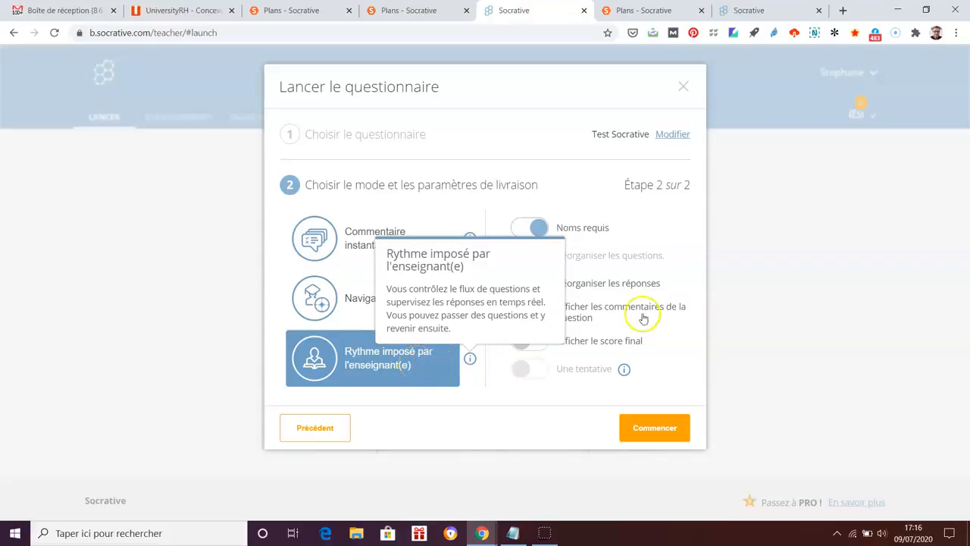
pyautogui.click(357, 246)
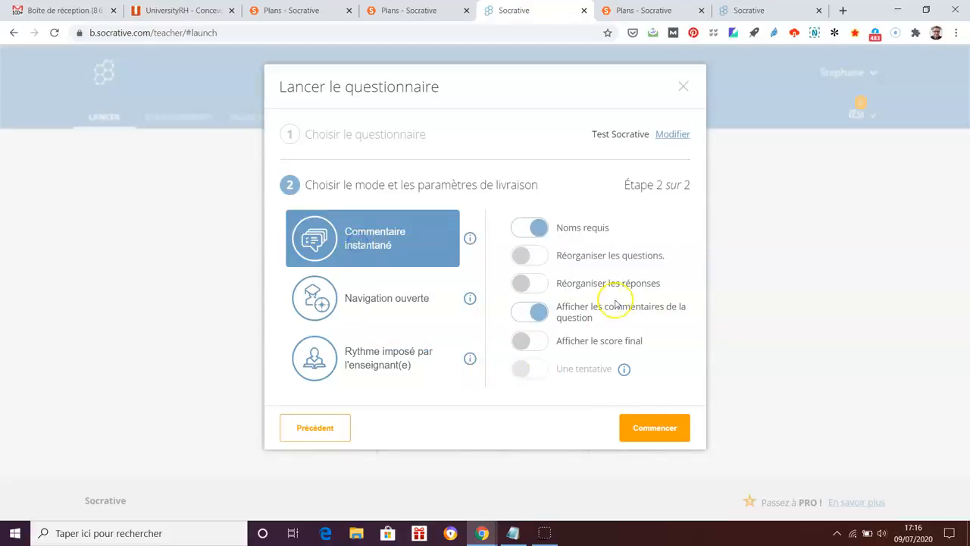
pyautogui.click(639, 429)
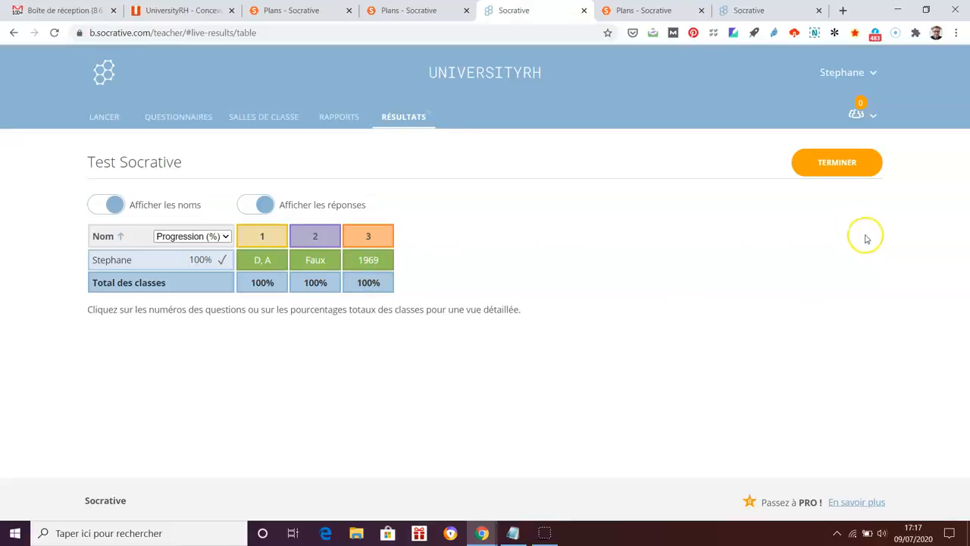
# End the running Test Socrative activity with TERMINER and confirm with OK
pyautogui.click(844, 162)
pyautogui.click(388, 169)
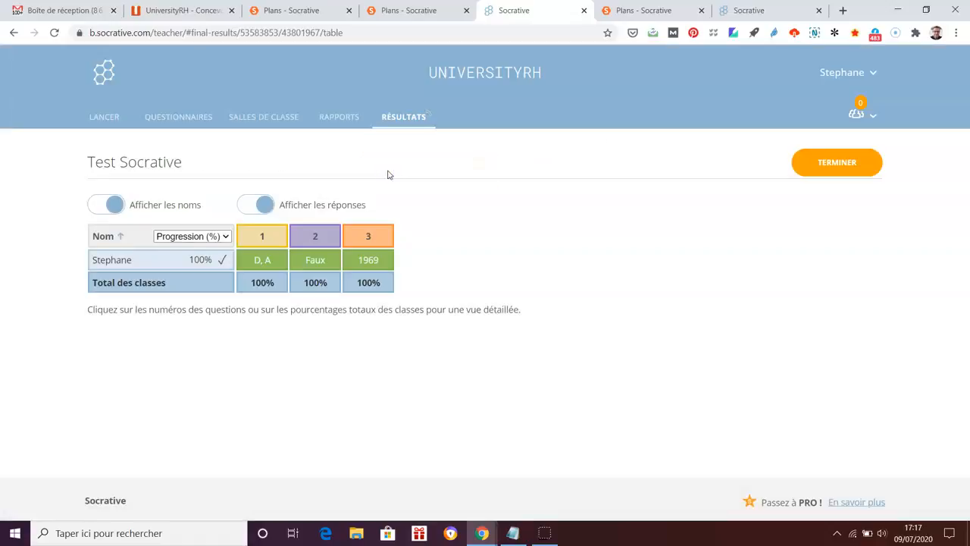